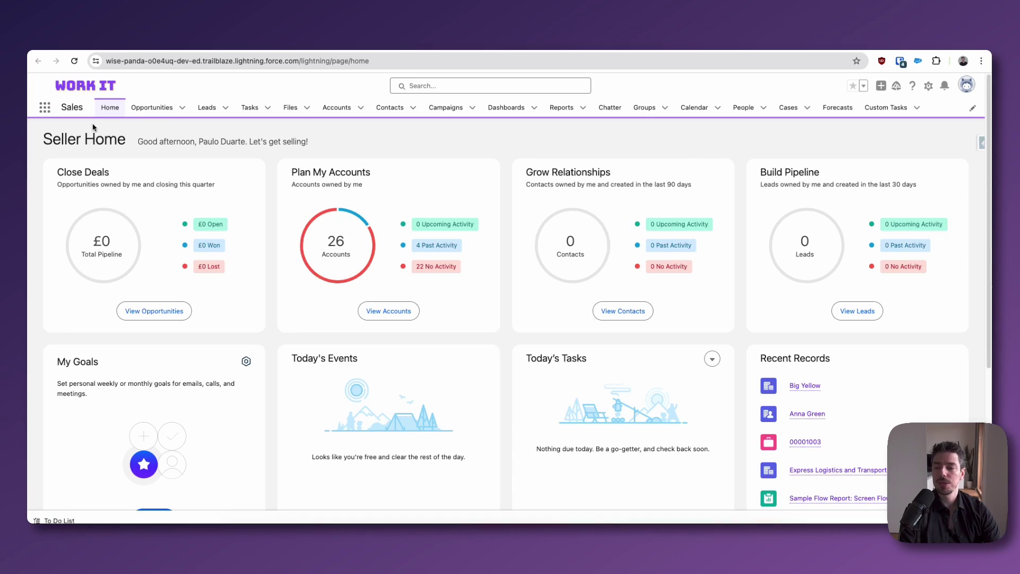
- Find Labels through an App Launcher search for 'label' and review its list views
{"action": "left_click", "coordinate": [45, 109]}
{"action": "type", "text": "label"}
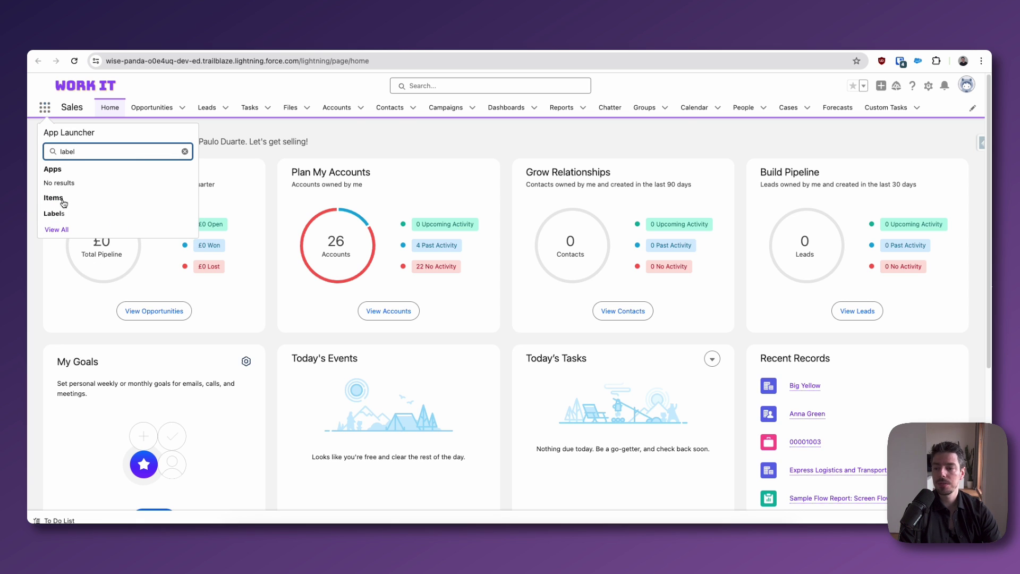
{"action": "left_click", "coordinate": [54, 213]}
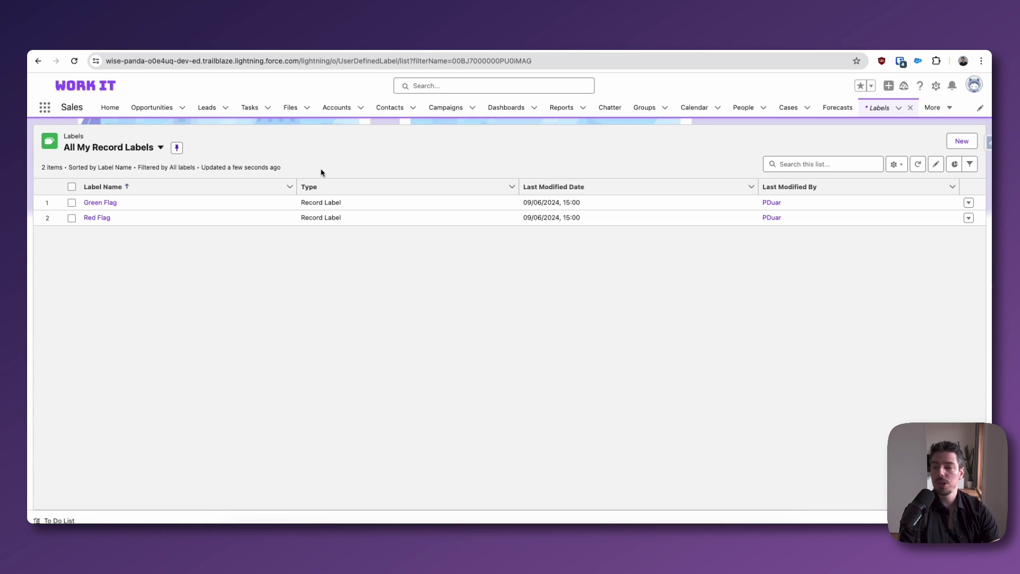
{"action": "left_click", "coordinate": [160, 148]}
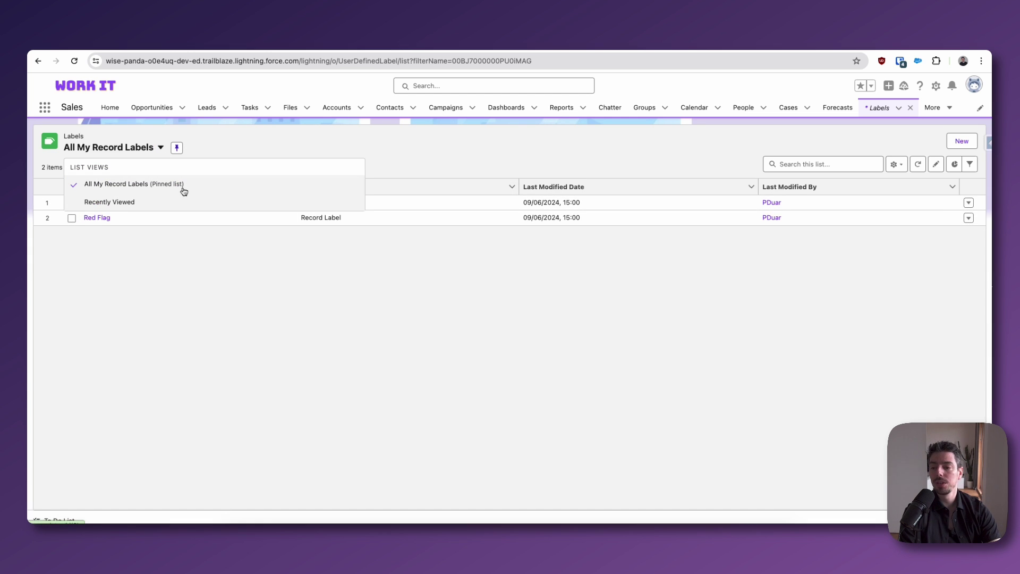
{"action": "left_click", "coordinate": [440, 156]}
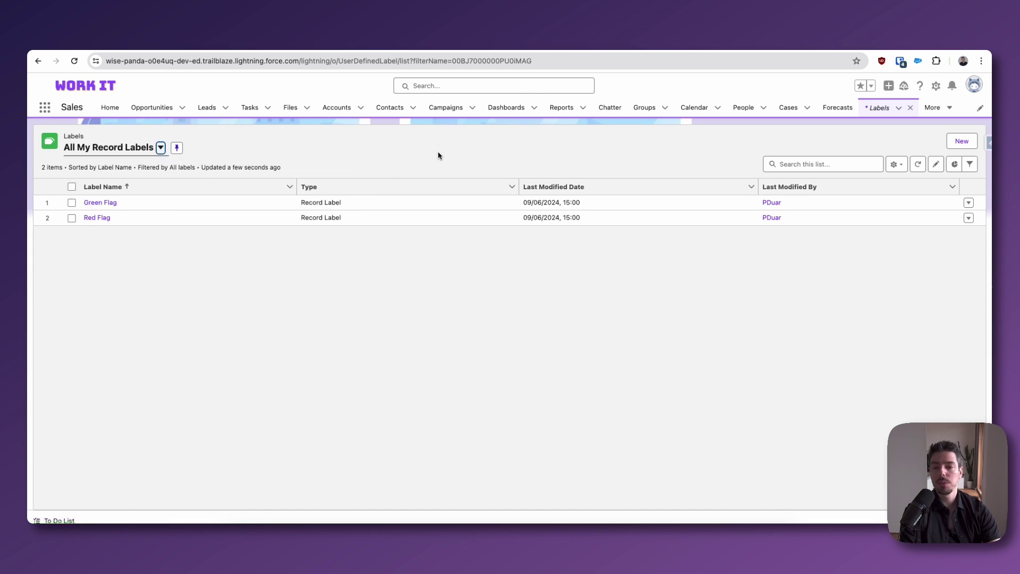
{"action": "left_click", "coordinate": [566, 340]}
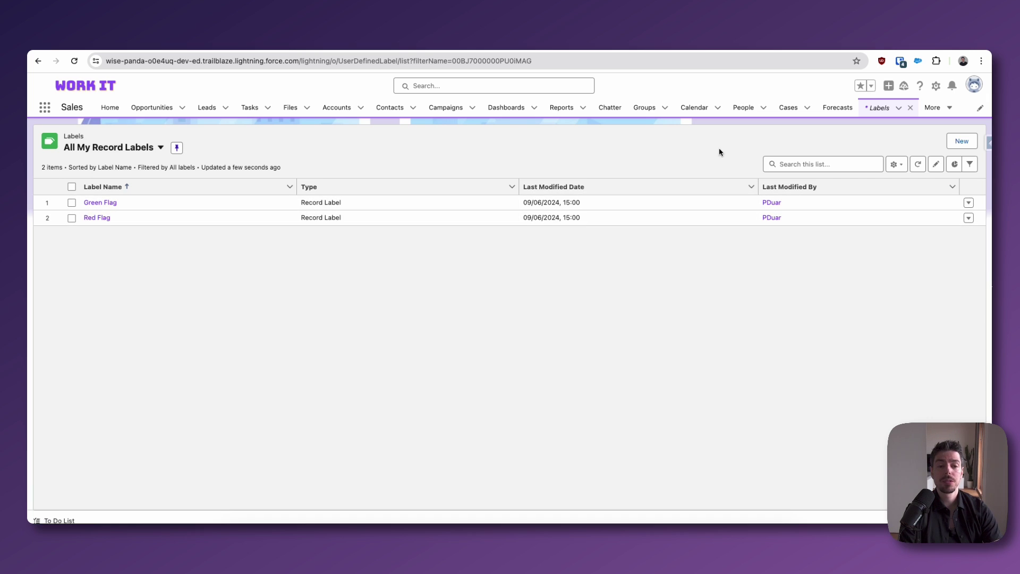
- Create and save a new label named 'Near Work Office'
{"action": "left_click", "coordinate": [962, 141]}
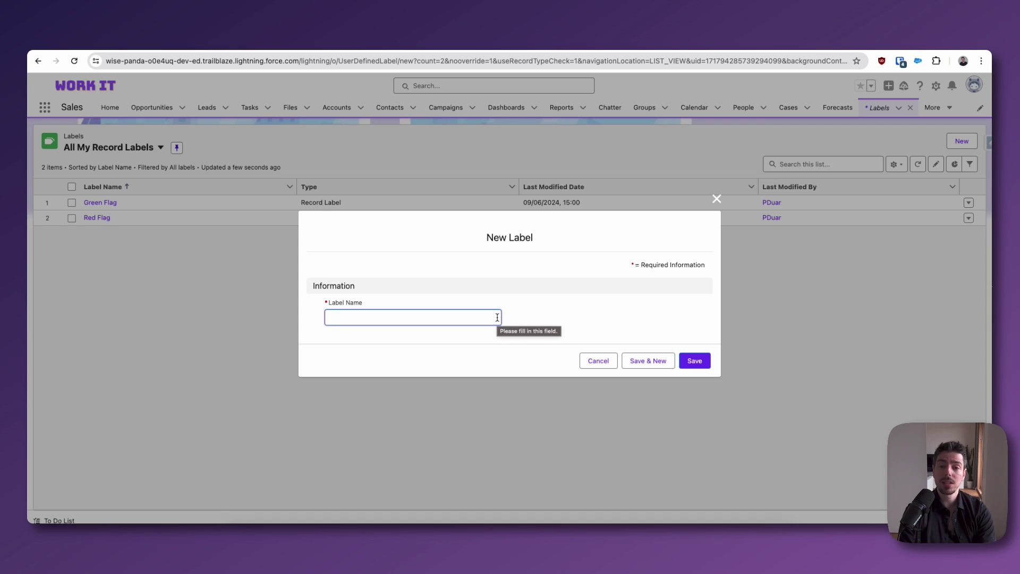
{"action": "type", "text": "Near "}
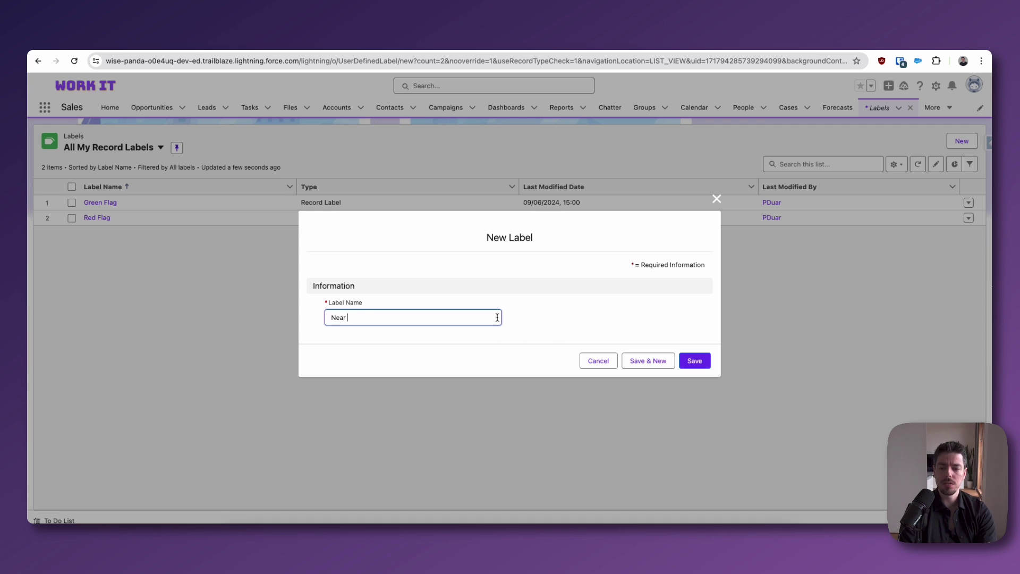
{"action": "type", "text": "Work Office"}
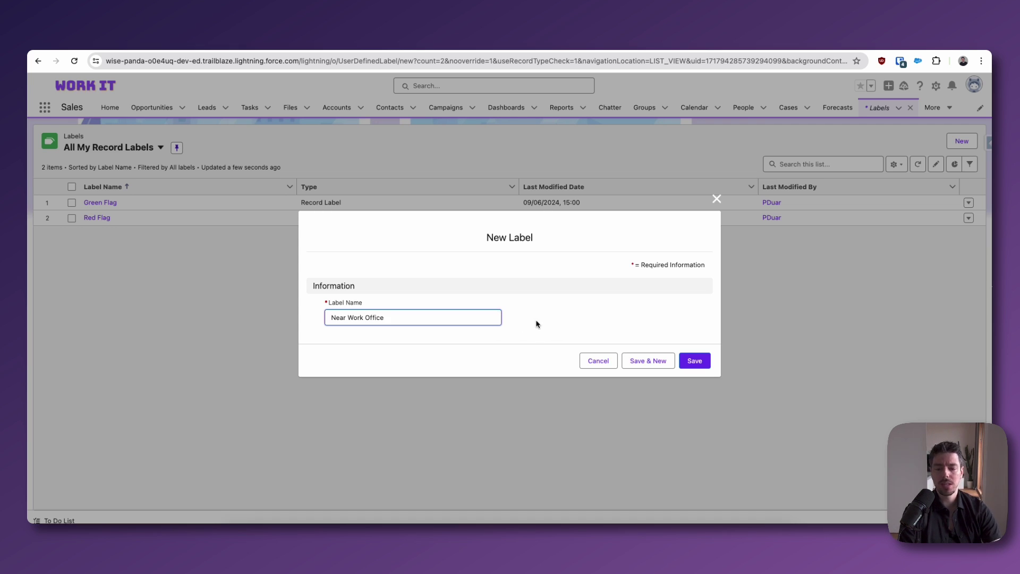
{"action": "left_click", "coordinate": [693, 360]}
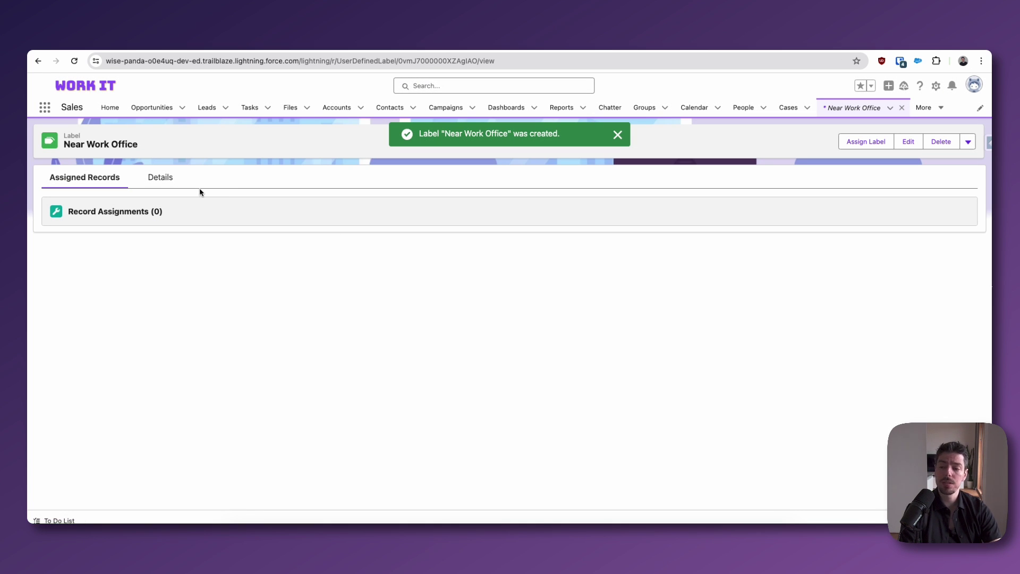
- View the Near Work Office label's details, then inspect the Label object's fields and relationships
{"action": "left_click", "coordinate": [159, 179]}
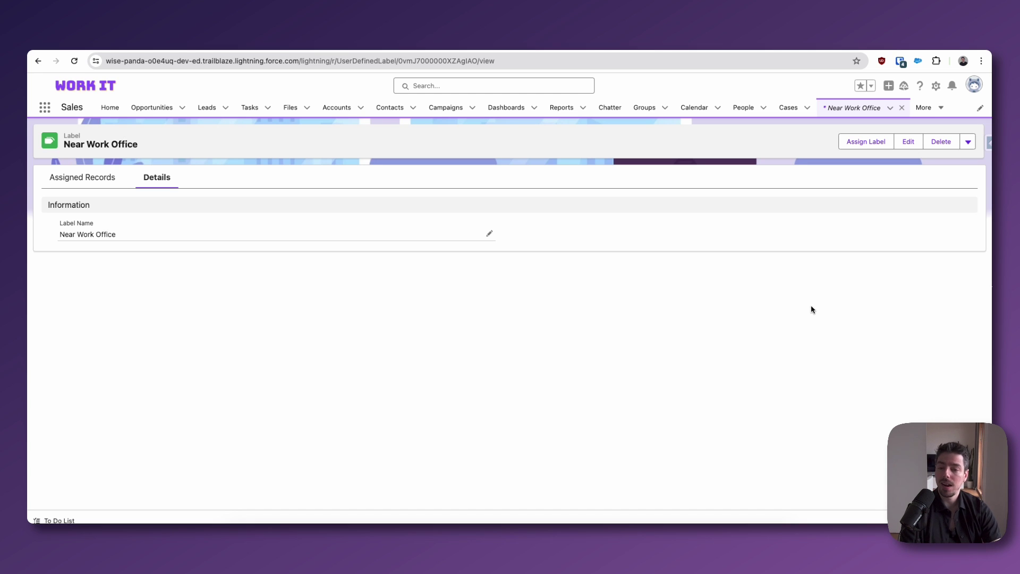
{"action": "left_click", "coordinate": [938, 91]}
{"action": "left_click", "coordinate": [910, 199]}
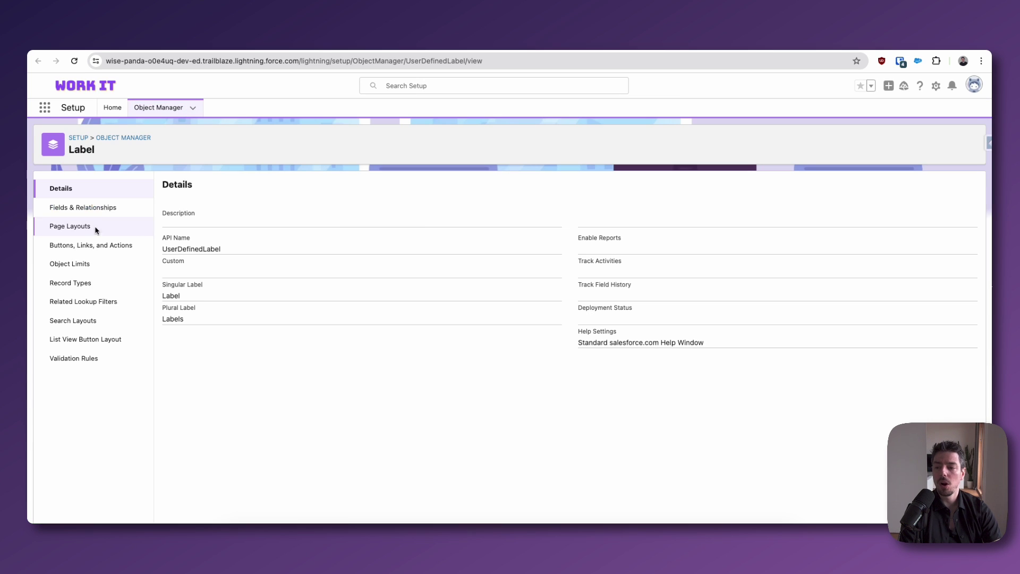
{"action": "left_click", "coordinate": [100, 215]}
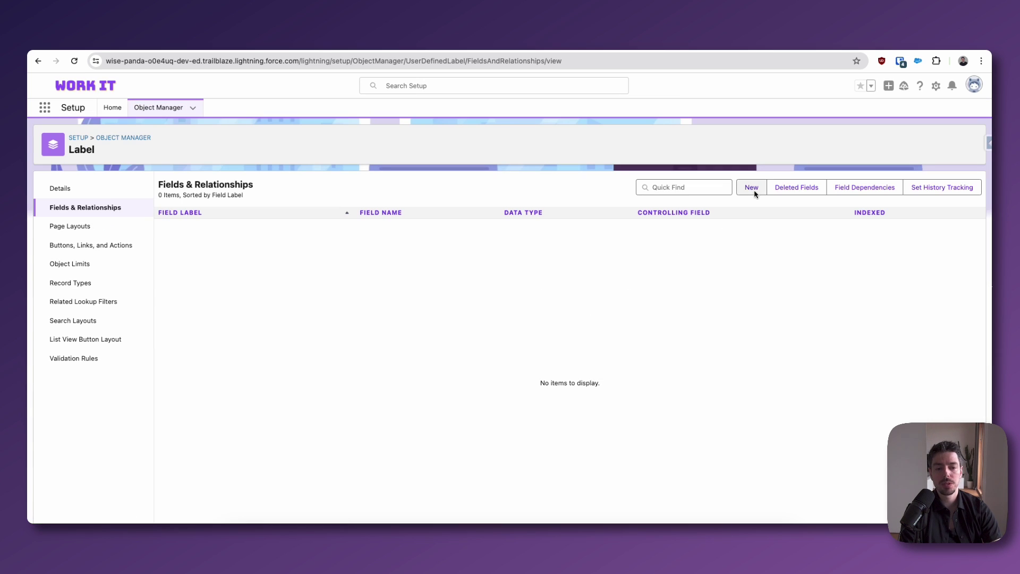
{"action": "left_click", "coordinate": [753, 190]}
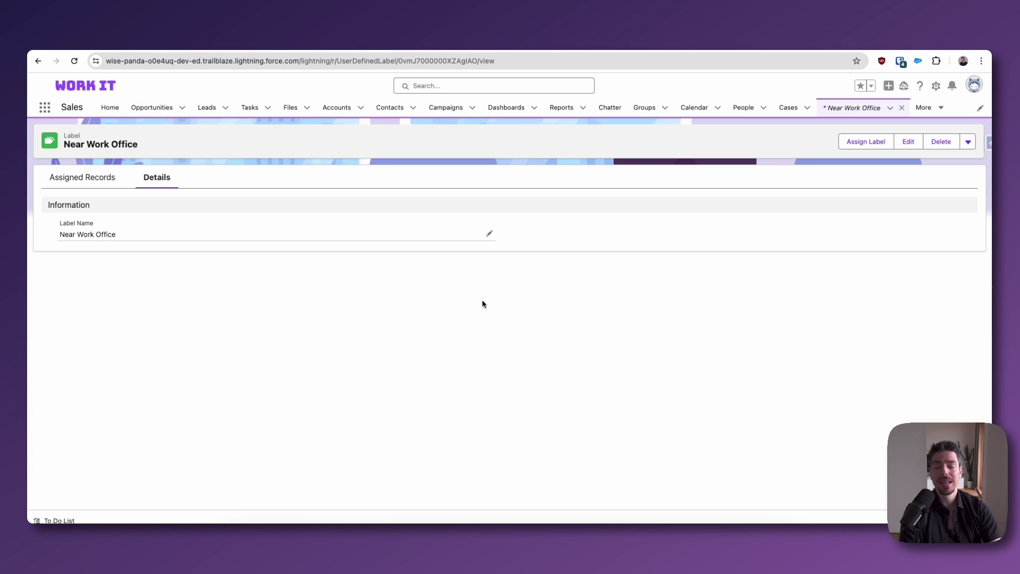
- Assign Near Work Office to a person account and refresh to see one assignment
{"action": "left_click", "coordinate": [107, 190]}
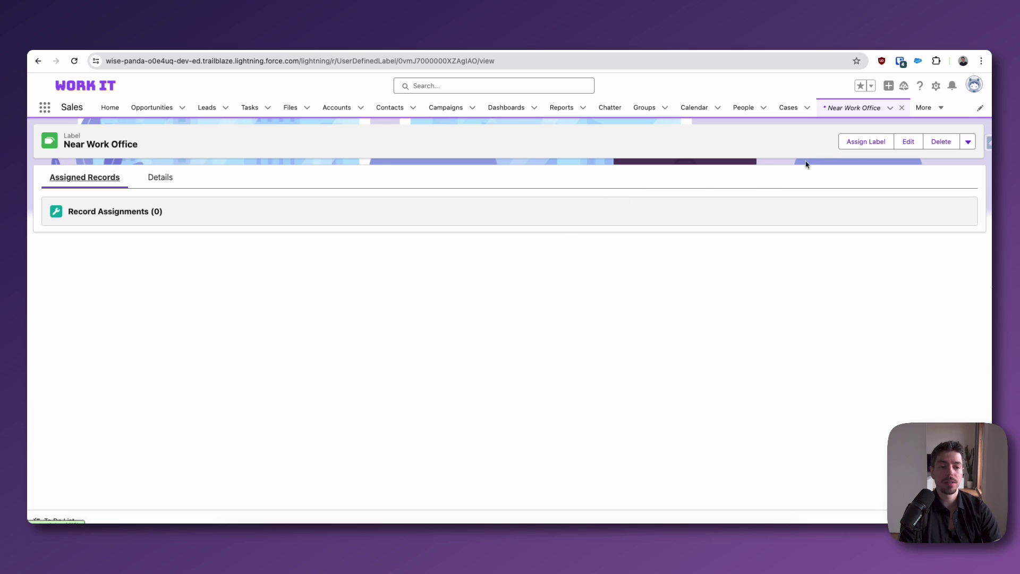
{"action": "left_click", "coordinate": [858, 148]}
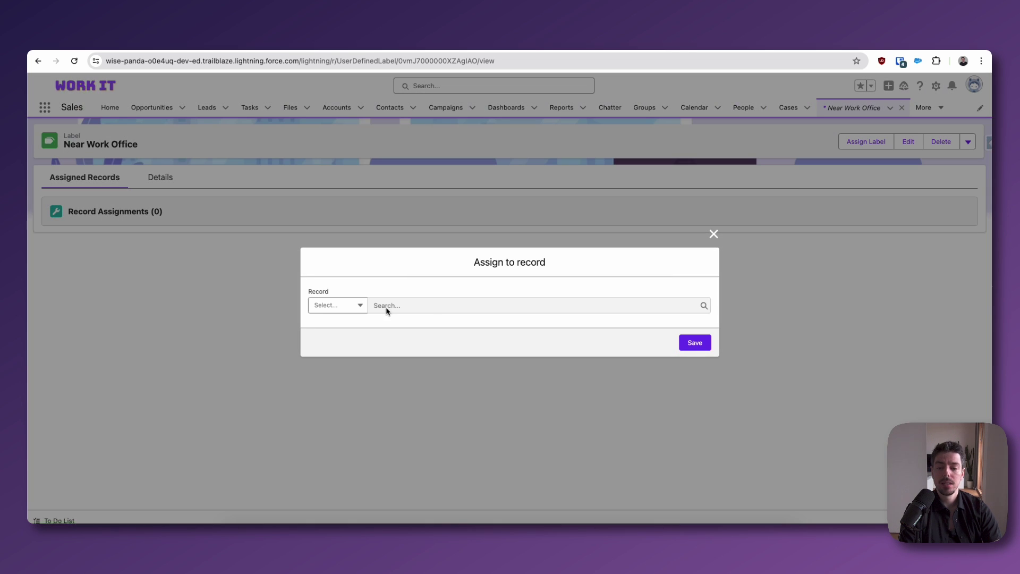
{"action": "left_click", "coordinate": [364, 308]}
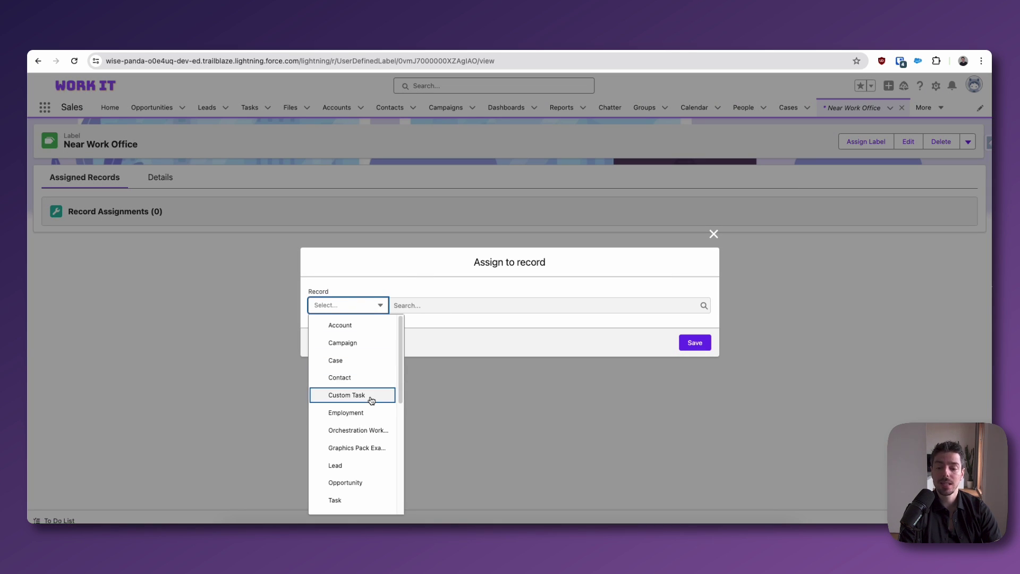
{"action": "left_click", "coordinate": [376, 331]}
{"action": "left_click", "coordinate": [468, 306]}
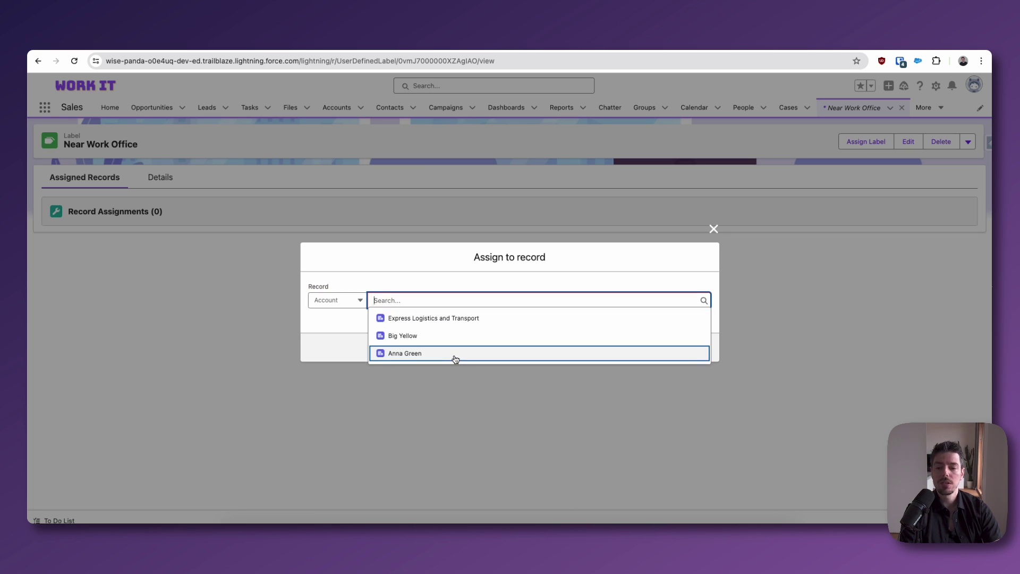
{"action": "left_click", "coordinate": [455, 355]}
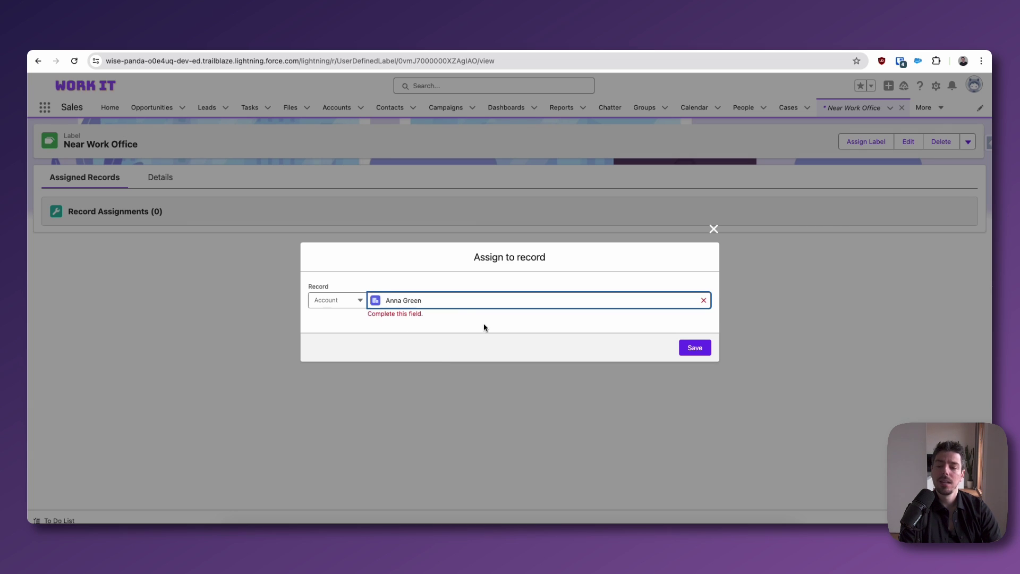
{"action": "left_click", "coordinate": [696, 348]}
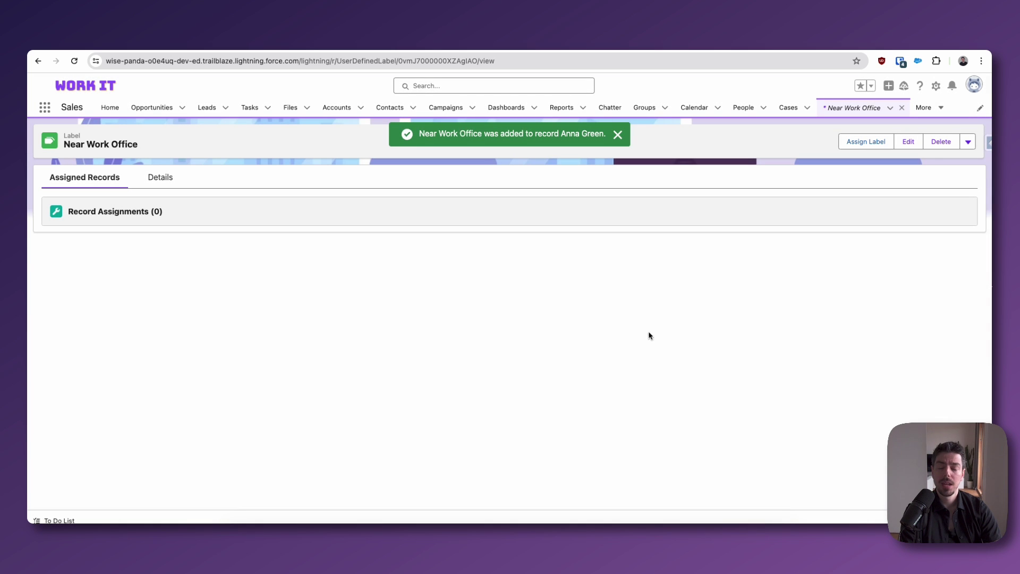
{"action": "left_click", "coordinate": [74, 61]}
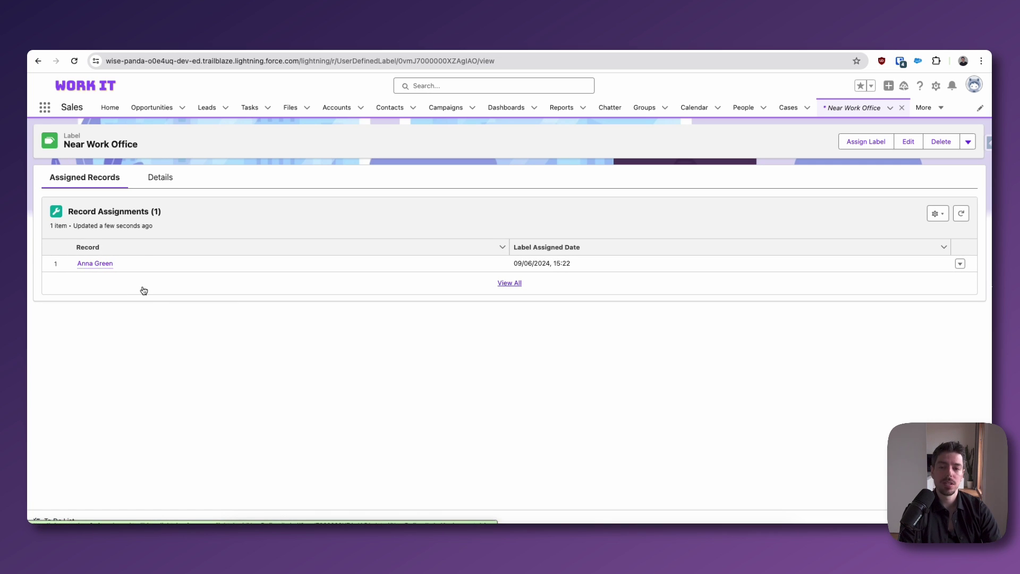
- Open the assigned person account and check its My Labels component in the page editor
{"action": "left_click", "coordinate": [95, 263]}
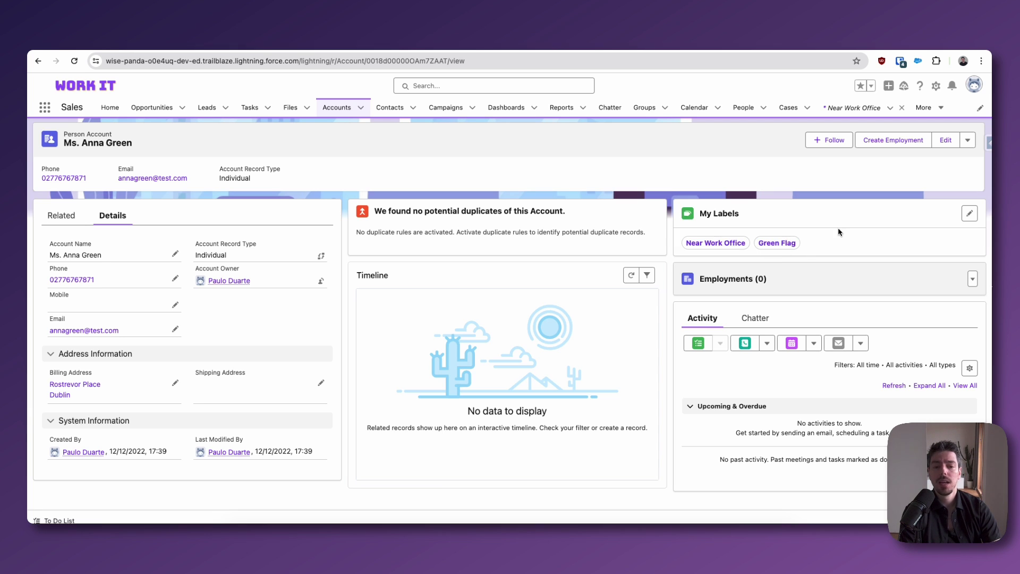
{"action": "left_click", "coordinate": [937, 87]}
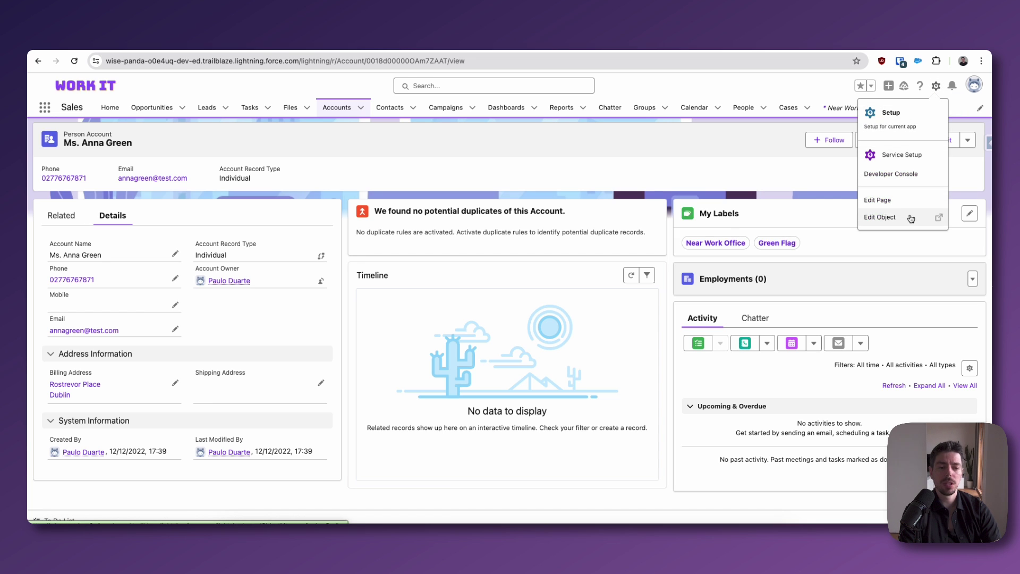
{"action": "left_click", "coordinate": [902, 202]}
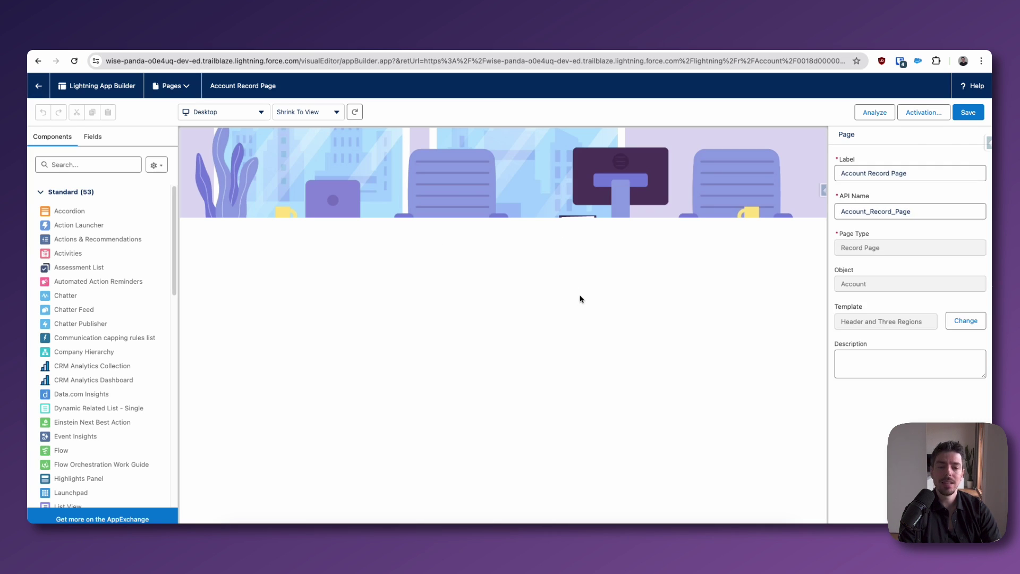
{"action": "left_click", "coordinate": [712, 243]}
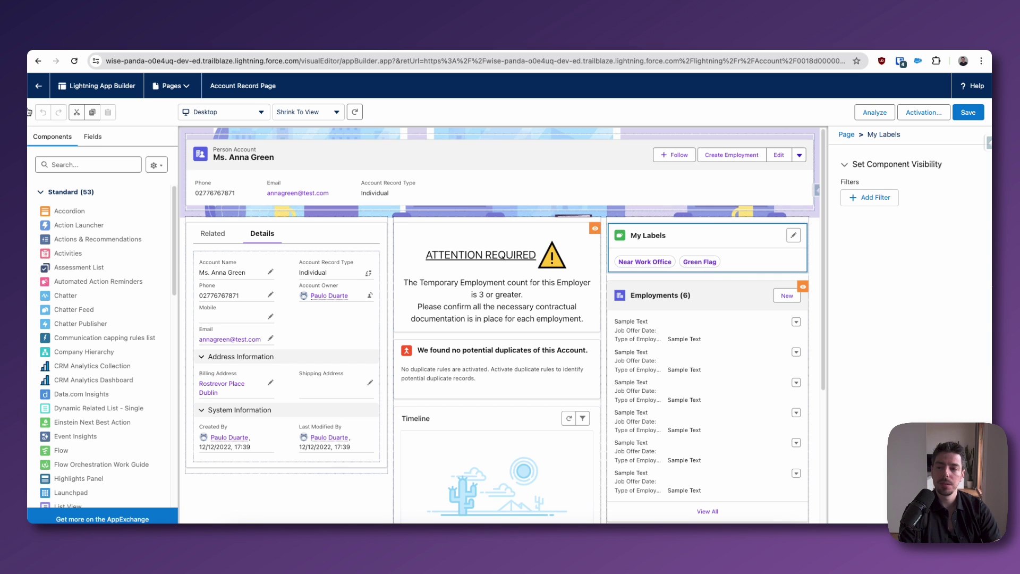
{"action": "left_click", "coordinate": [38, 85]}
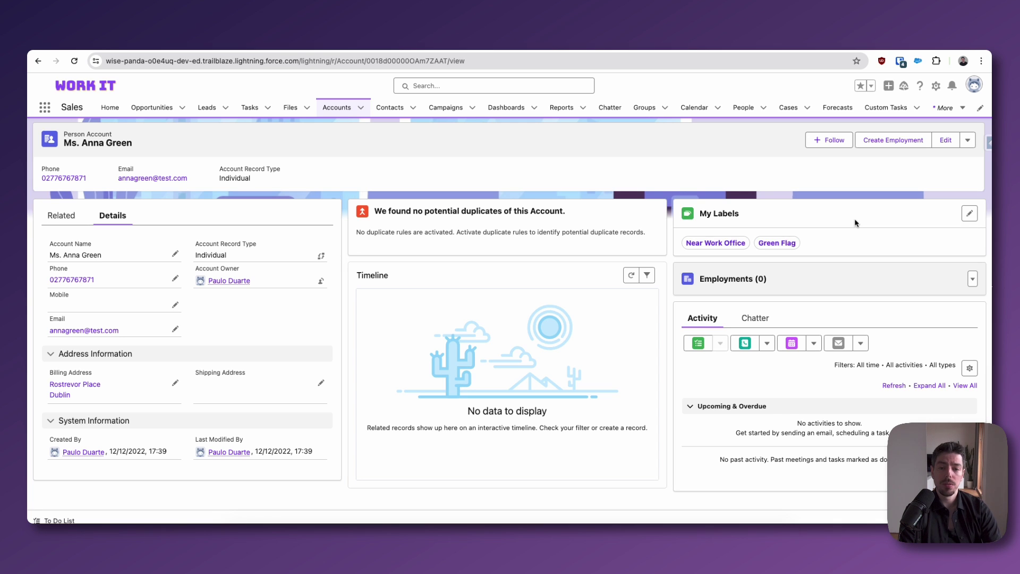
{"action": "left_click", "coordinate": [696, 243]}
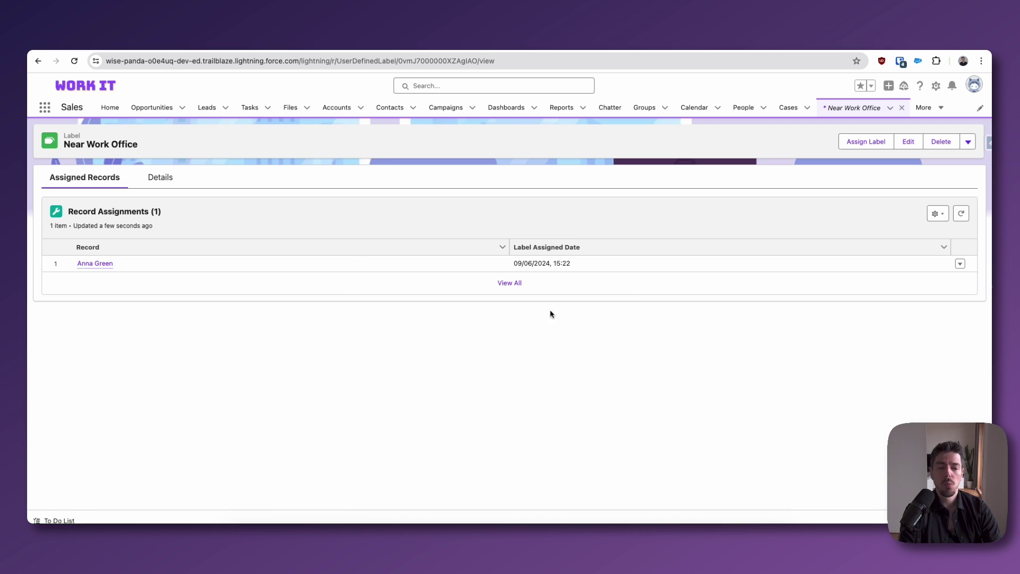
{"action": "left_click", "coordinate": [109, 266]}
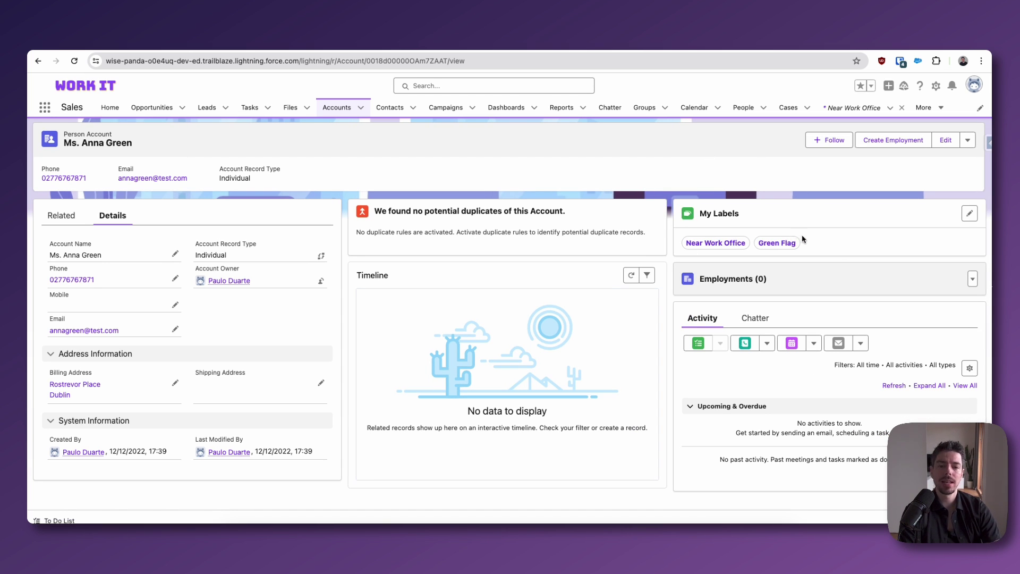
- Swap the account's Green Flag label for Red Flag, keeping Near Work Office
{"action": "left_click", "coordinate": [969, 214]}
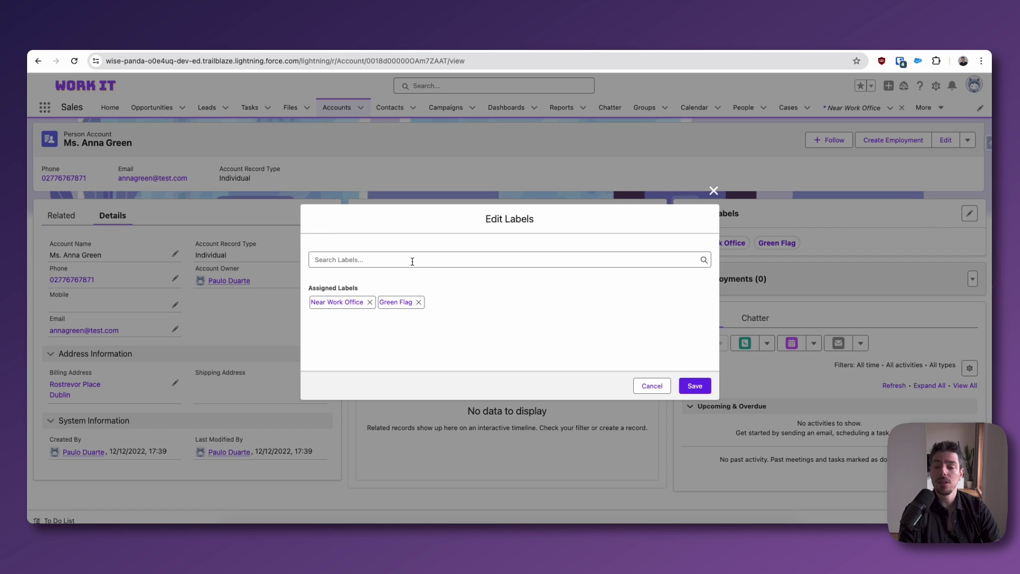
{"action": "left_click", "coordinate": [413, 261]}
{"action": "type", "text": "red"}
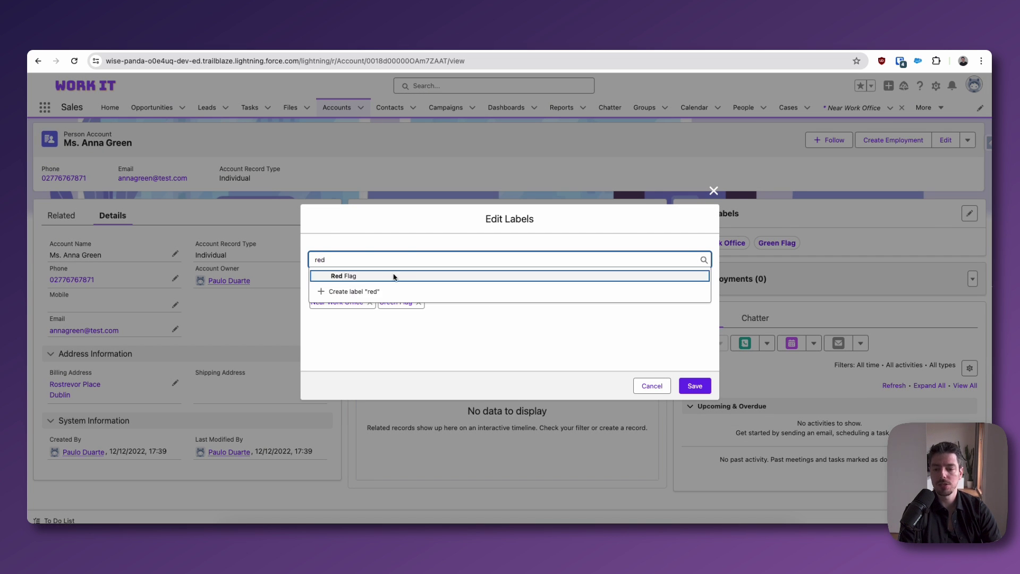
{"action": "left_click", "coordinate": [394, 275]}
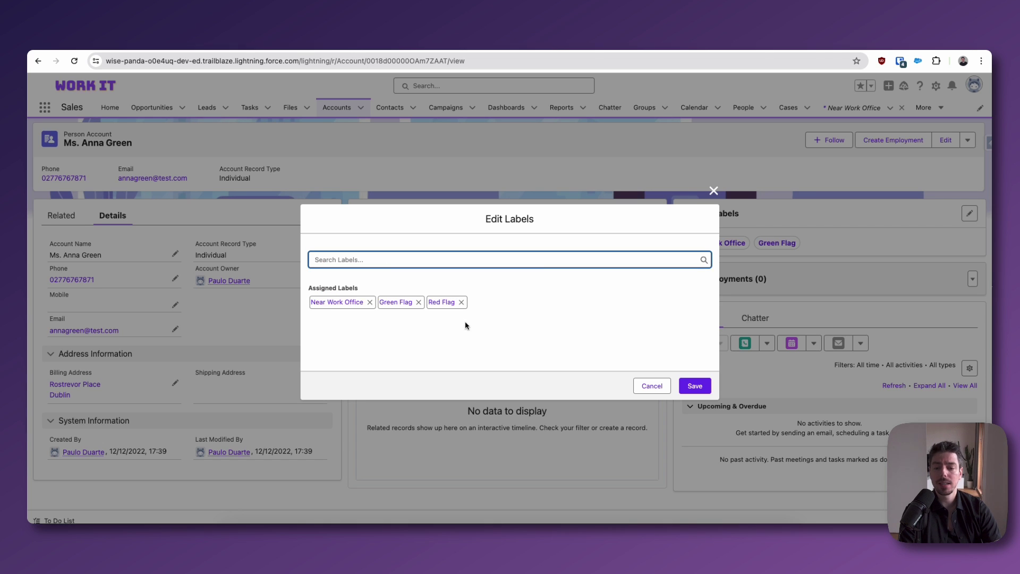
{"action": "left_click", "coordinate": [418, 301]}
{"action": "left_click", "coordinate": [694, 385]}
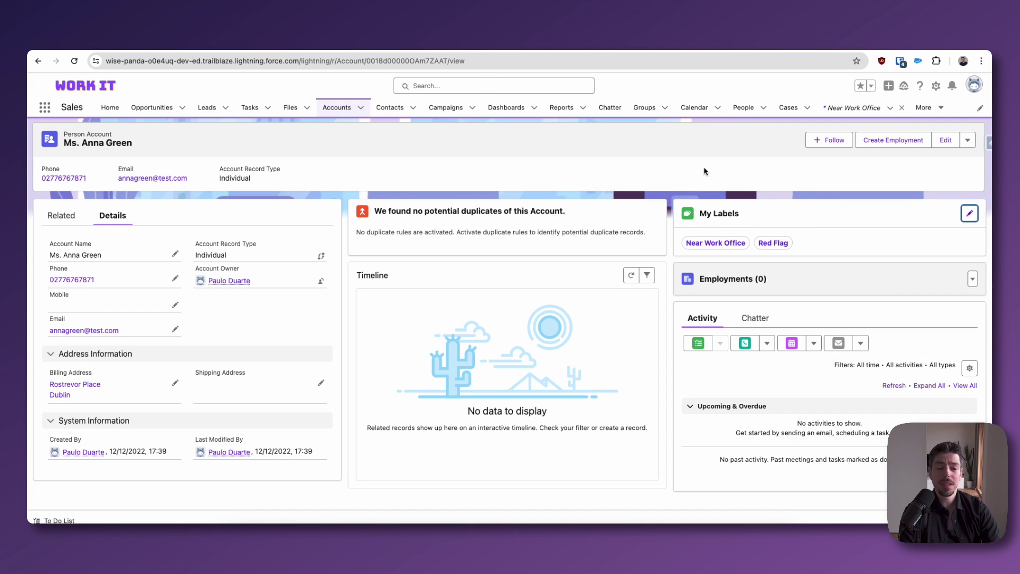
- Open the Red Flag label's record and its recent labels menu
{"action": "left_click", "coordinate": [764, 248]}
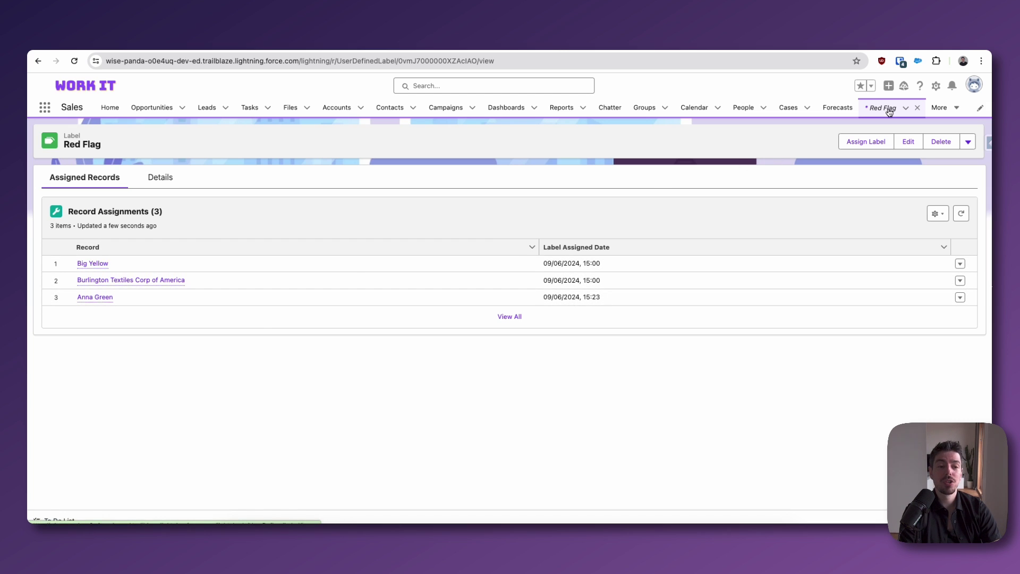
{"action": "left_click", "coordinate": [906, 108]}
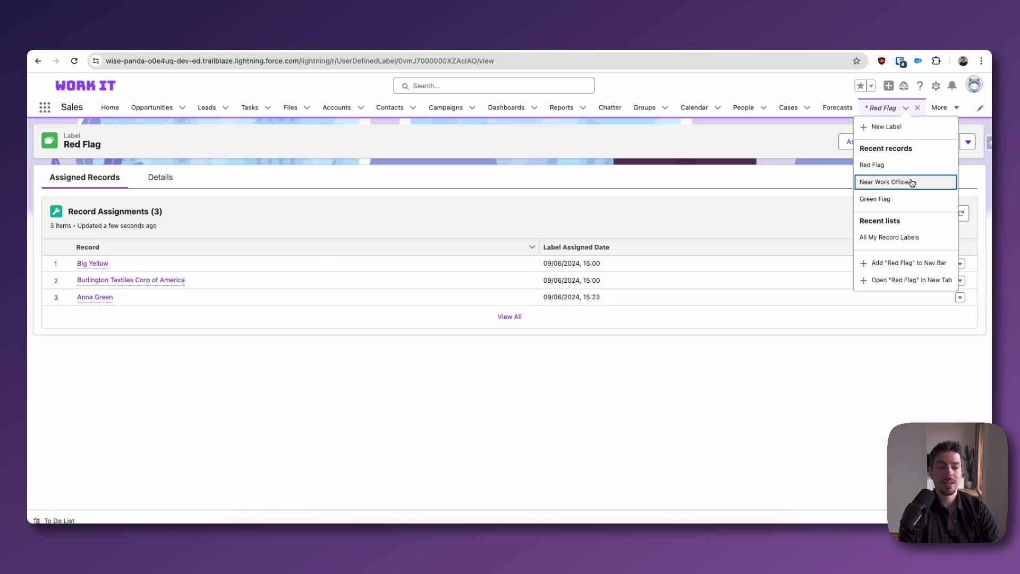
- Delete the Red Flag label from All My Record Labels, then return to the Near Work Office account
{"action": "left_click", "coordinate": [910, 237]}
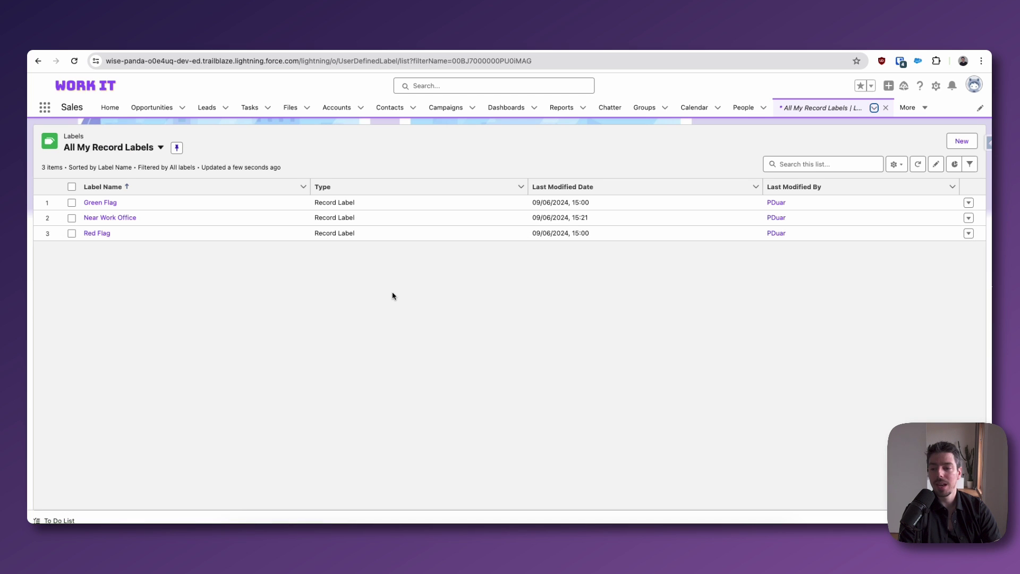
{"action": "left_click", "coordinate": [72, 233]}
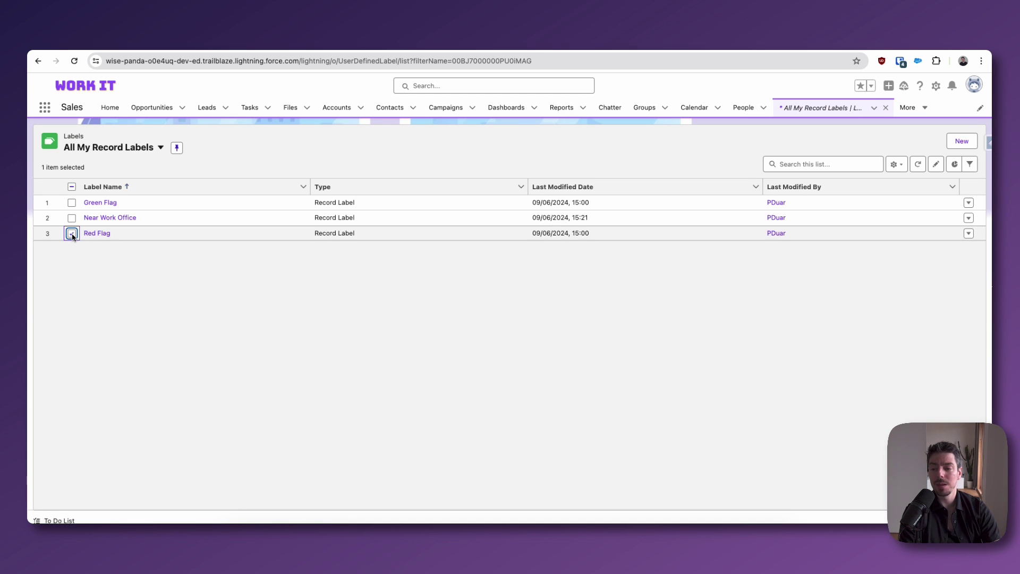
{"action": "left_click", "coordinate": [968, 233]}
{"action": "left_click", "coordinate": [958, 285]}
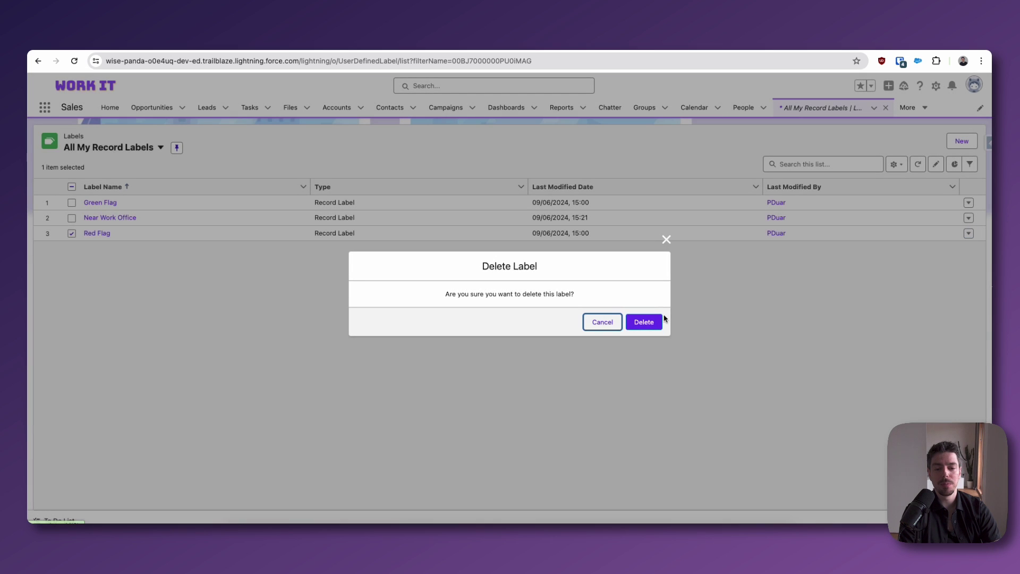
{"action": "left_click", "coordinate": [655, 322]}
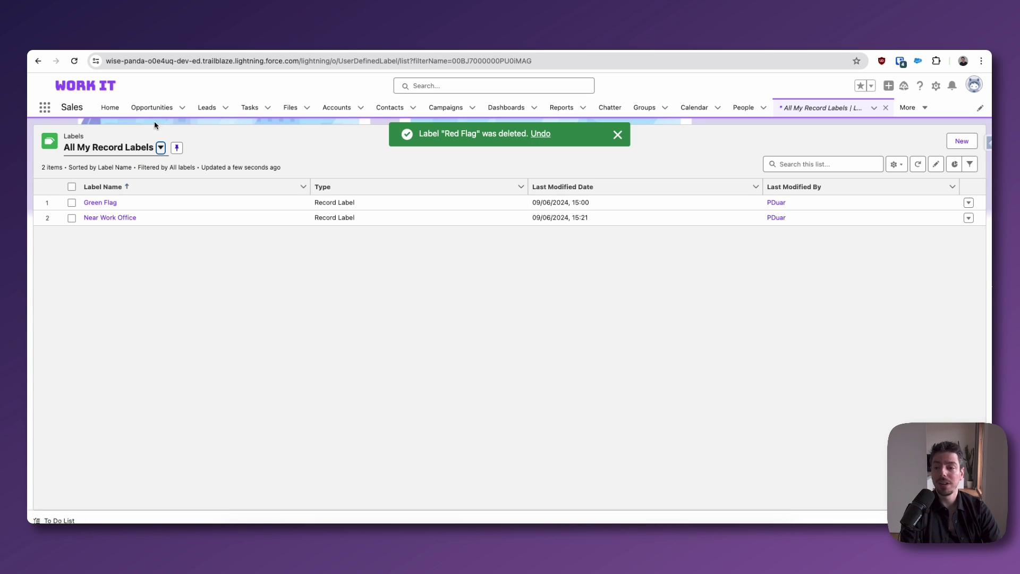
{"action": "left_click", "coordinate": [109, 218]}
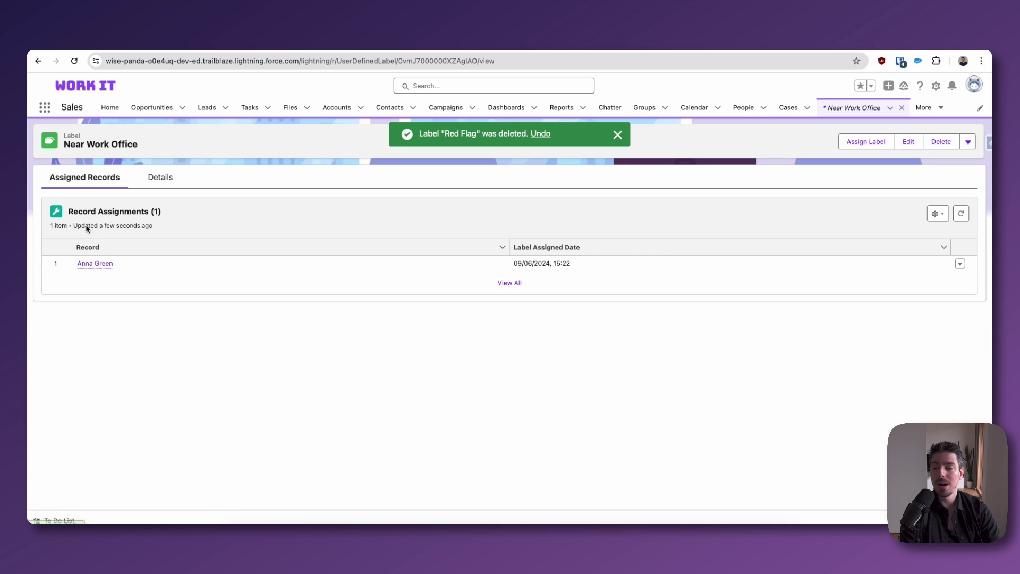
{"action": "left_click", "coordinate": [102, 266]}
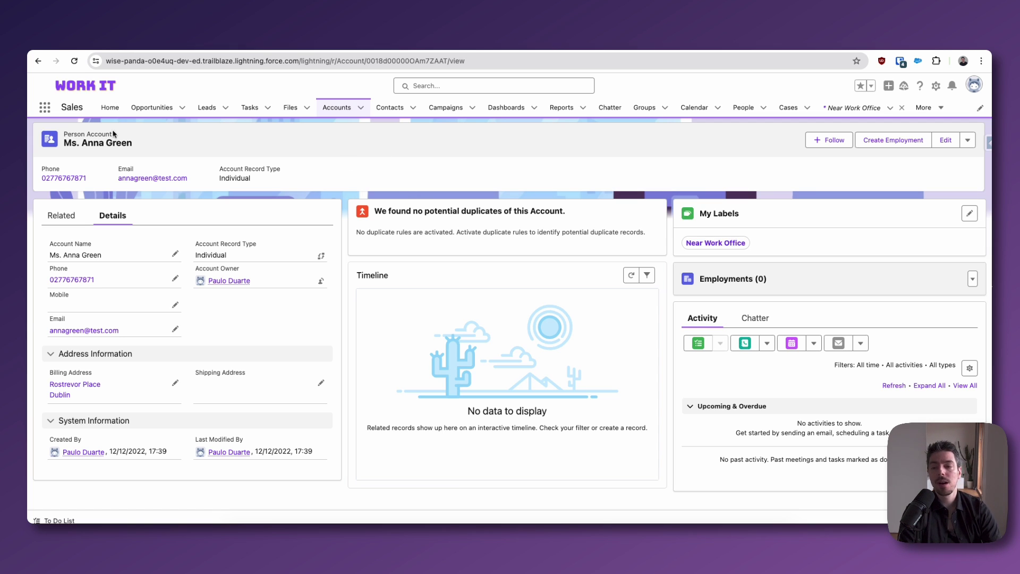
- Add the Near Work Office label to the 'Easy installation process' case via Edit Labels
{"action": "left_click", "coordinate": [787, 106]}
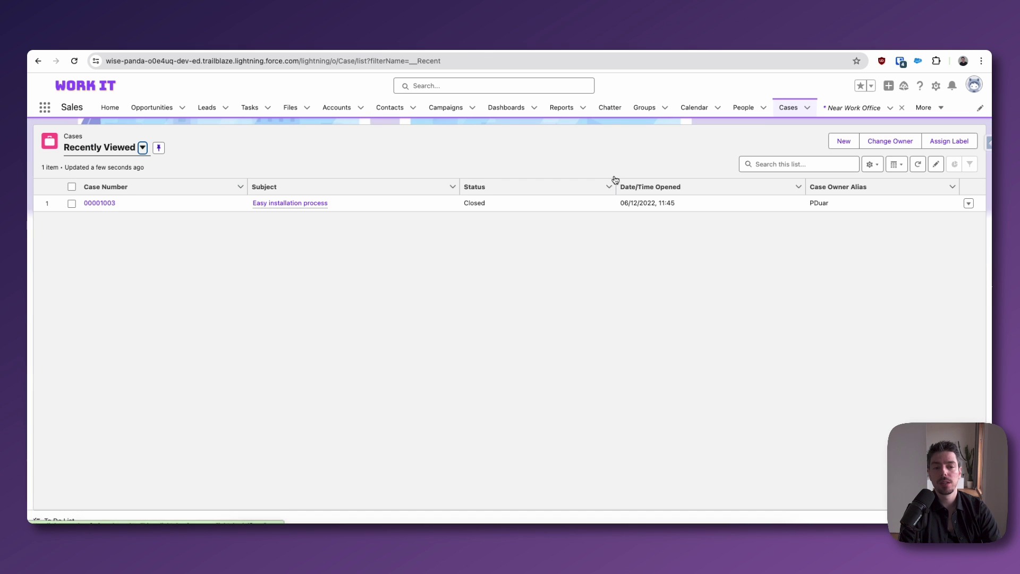
{"action": "left_click", "coordinate": [96, 204]}
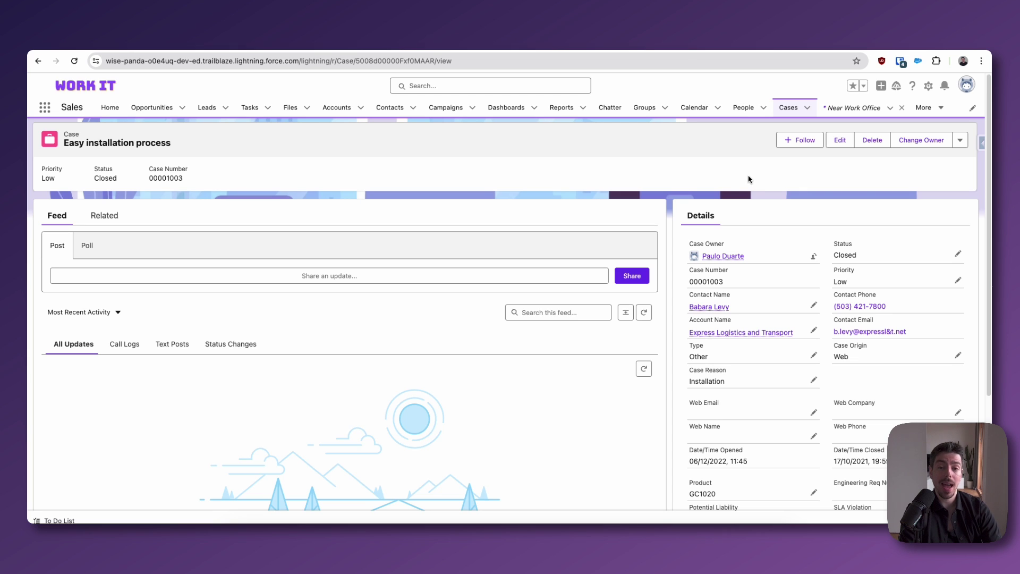
{"action": "left_click", "coordinate": [960, 142]}
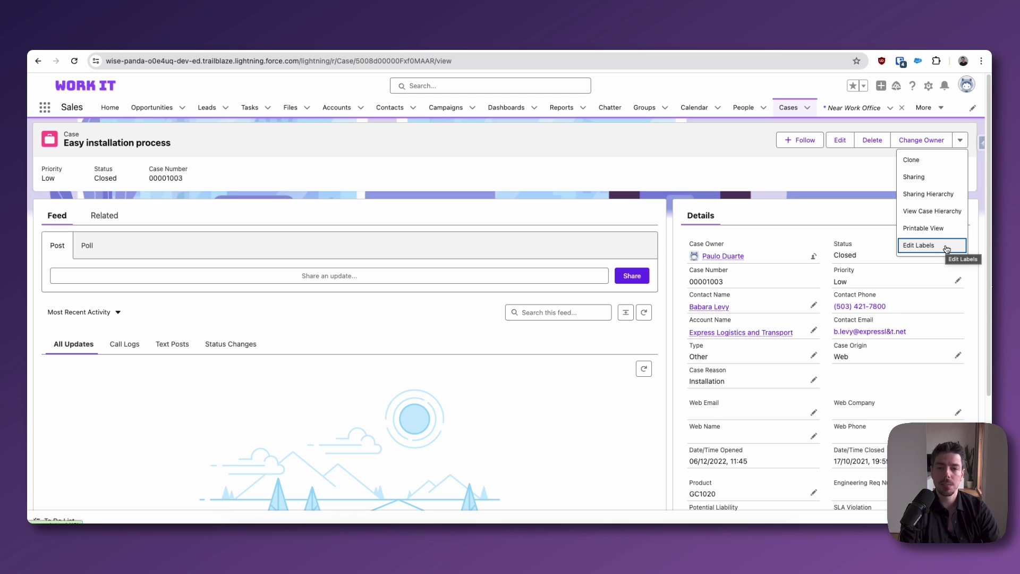
{"action": "left_click", "coordinate": [946, 246]}
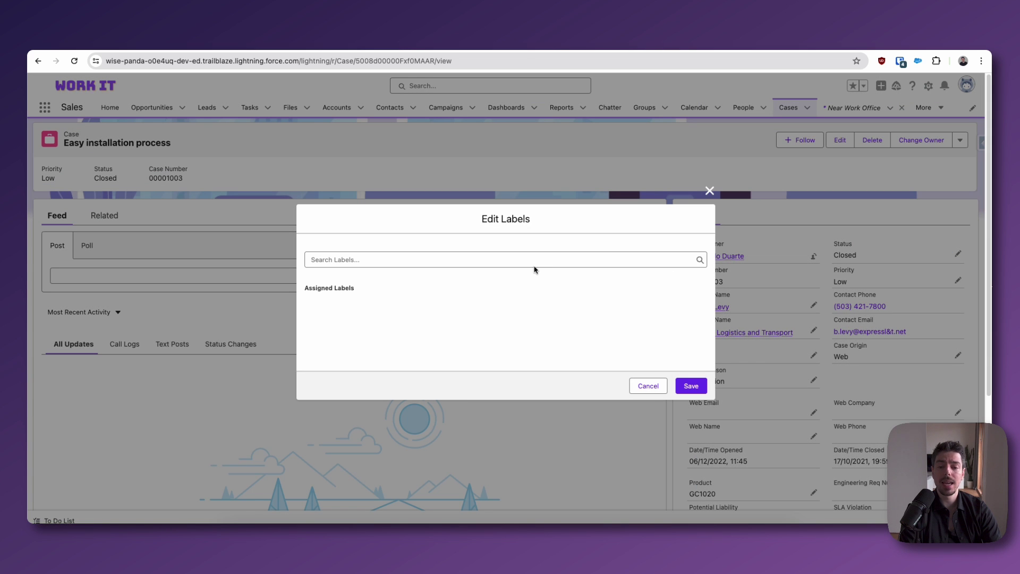
{"action": "left_click", "coordinate": [534, 260]}
{"action": "type", "text": "Near"}
{"action": "left_click", "coordinate": [428, 276]}
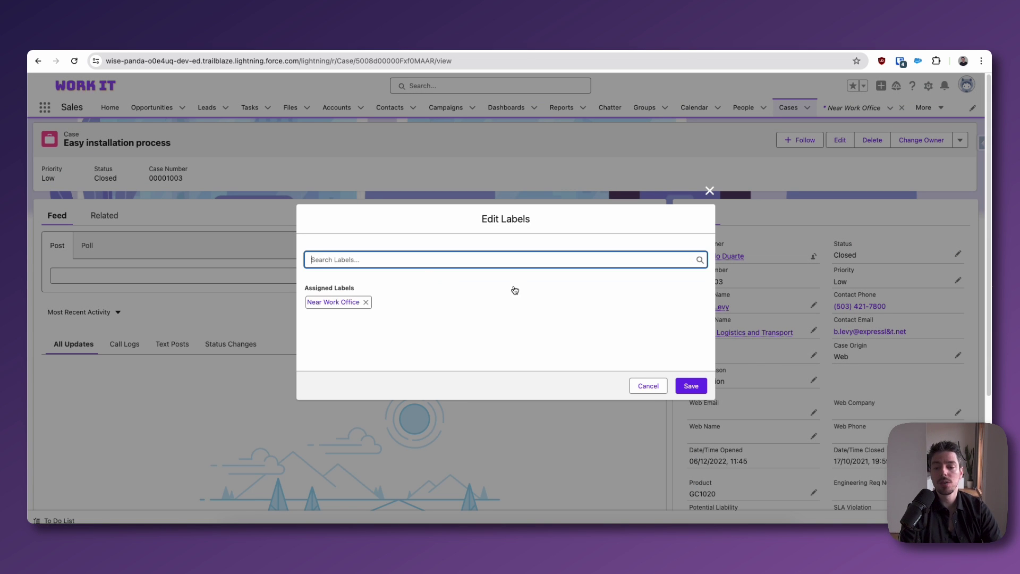
{"action": "left_click", "coordinate": [690, 385]}
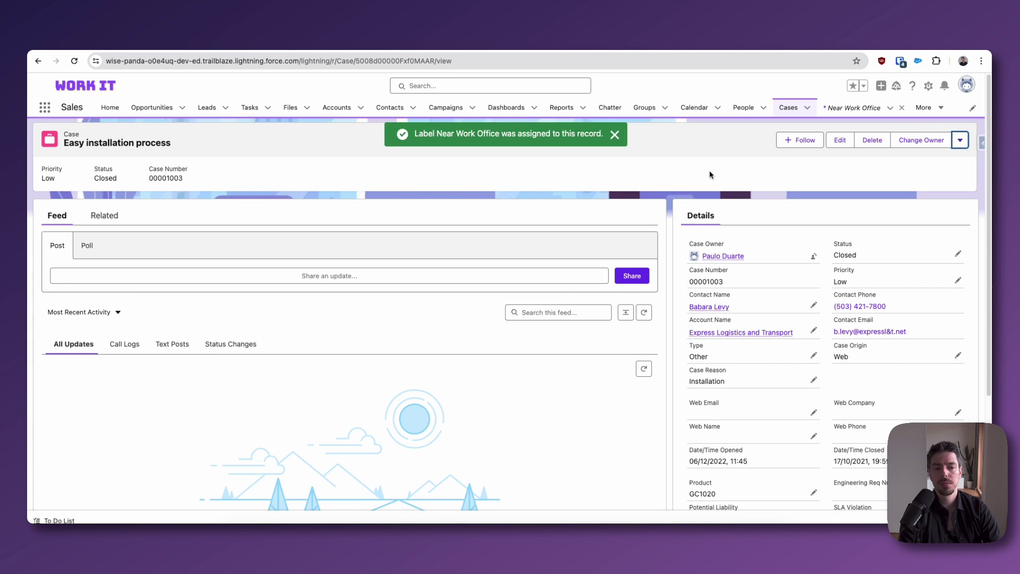
- Open Near Work Office from the labels list to see its account and case assignments
{"action": "left_click", "coordinate": [846, 112]}
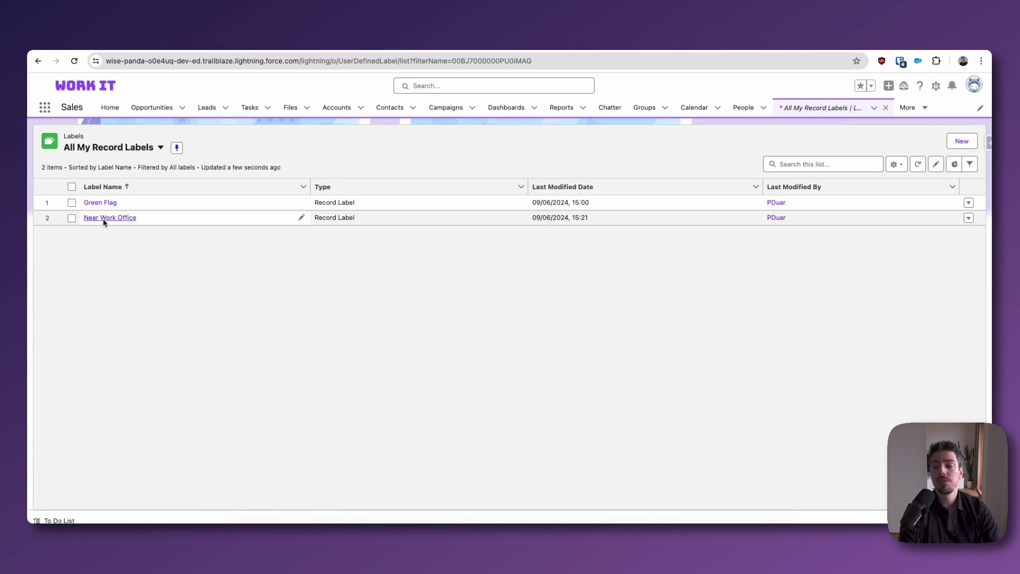
{"action": "left_click", "coordinate": [104, 218]}
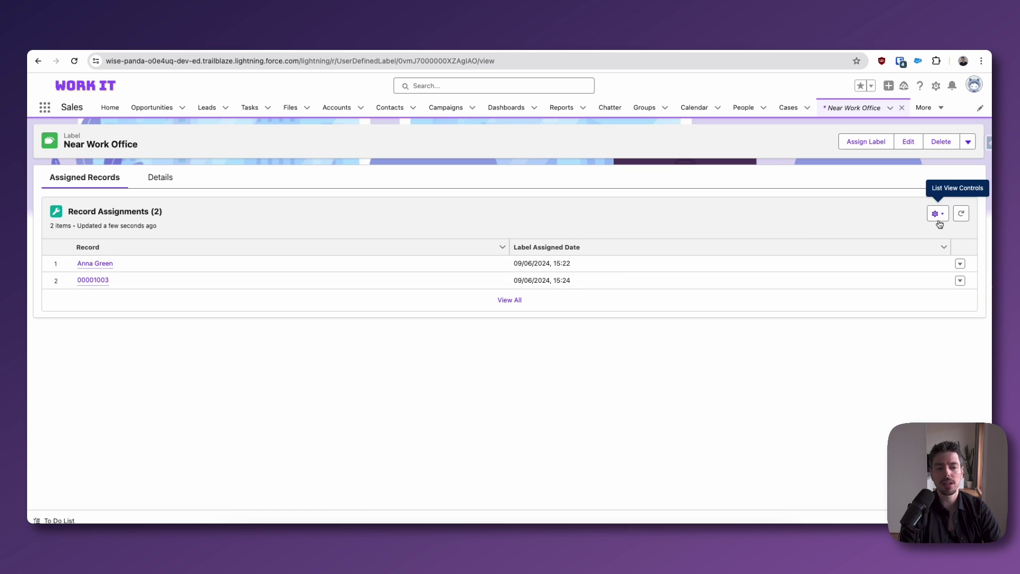
- In All Accounts, select six accounts: Edge Communications, Express Logistics, GenePoint, Grand Hotels, Handyman and row 12
{"action": "left_click", "coordinate": [350, 112]}
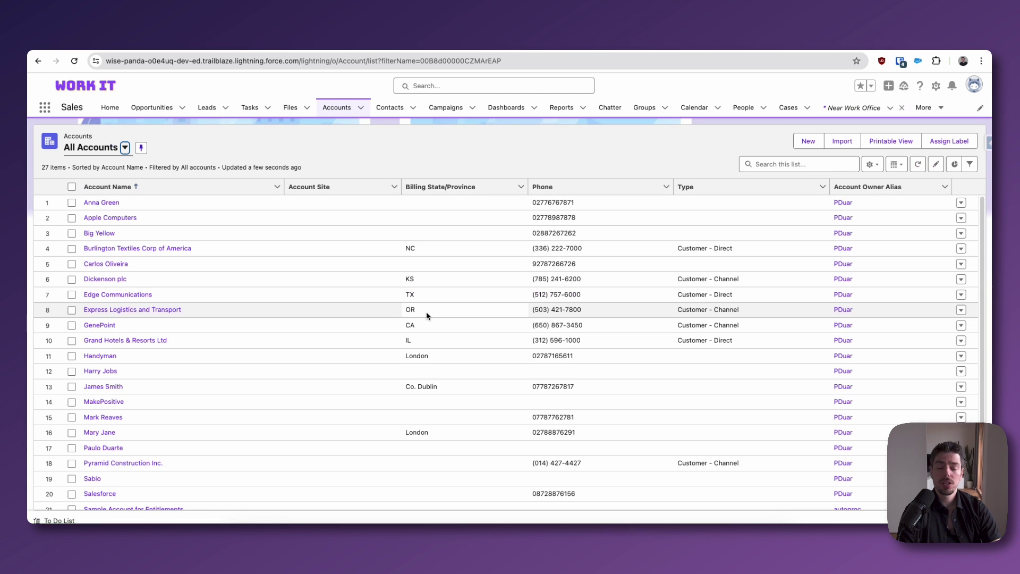
{"action": "scroll", "coordinate": [455, 309], "scroll_direction": "down", "scroll_amount": 1}
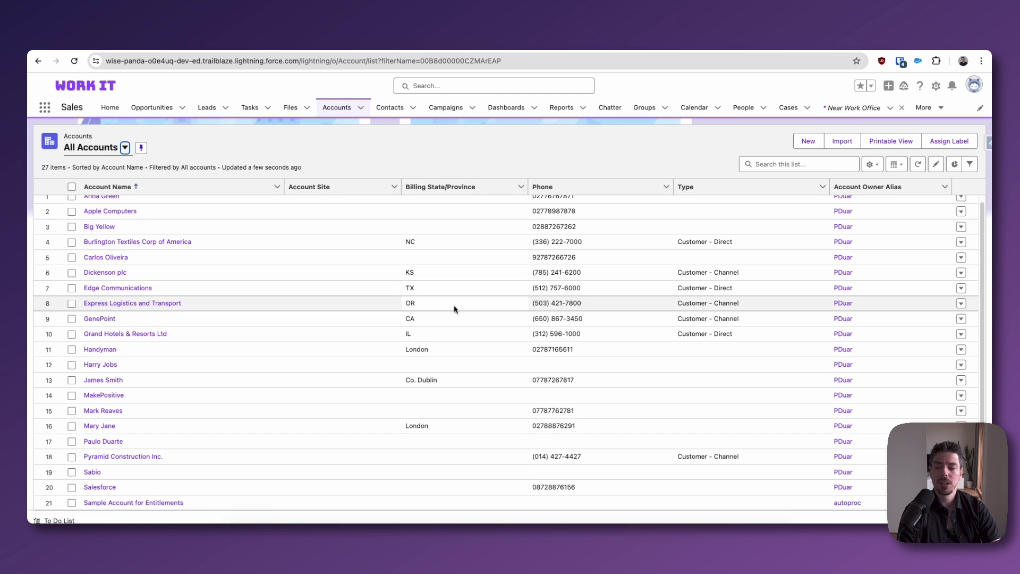
{"action": "scroll", "coordinate": [453, 311], "scroll_direction": "down", "scroll_amount": 1}
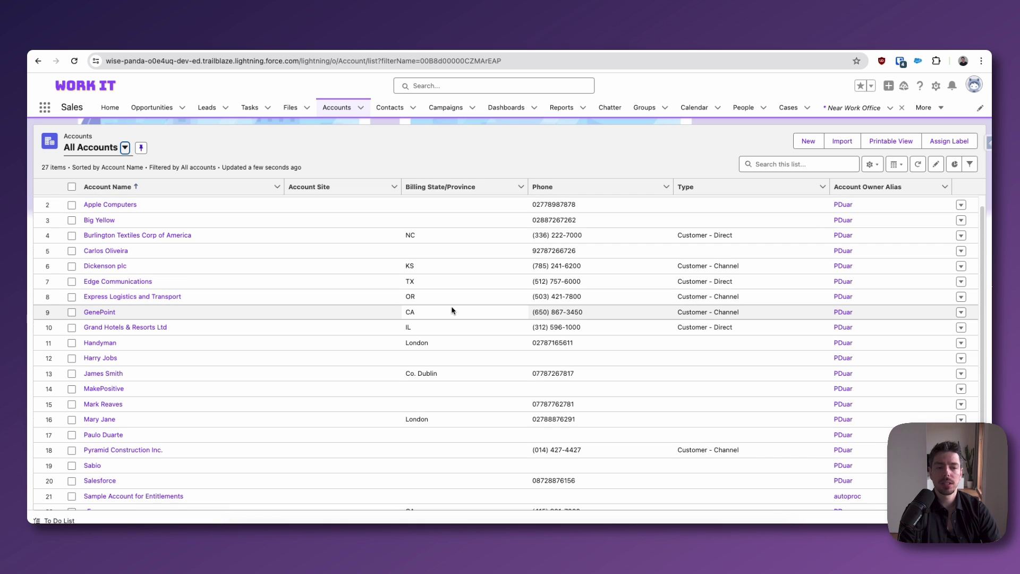
{"action": "scroll", "coordinate": [372, 316], "scroll_direction": "down", "scroll_amount": 1}
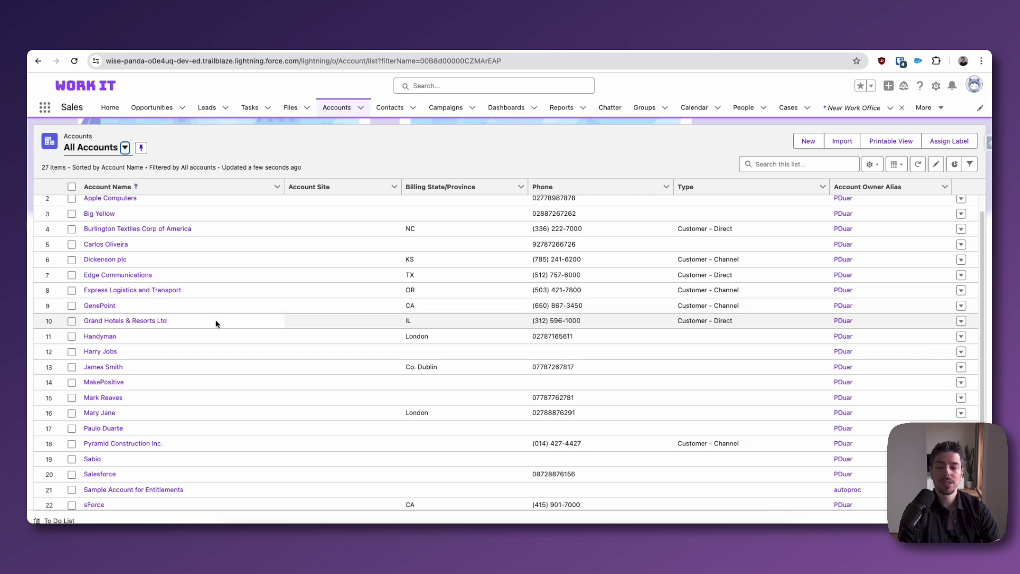
{"action": "scroll", "coordinate": [216, 321], "scroll_direction": "down", "scroll_amount": 1}
{"action": "left_click", "coordinate": [72, 268]}
{"action": "left_click", "coordinate": [71, 284]}
{"action": "left_click", "coordinate": [72, 299]}
{"action": "left_click", "coordinate": [71, 314]}
{"action": "left_click", "coordinate": [71, 330]}
{"action": "left_click", "coordinate": [71, 345]}
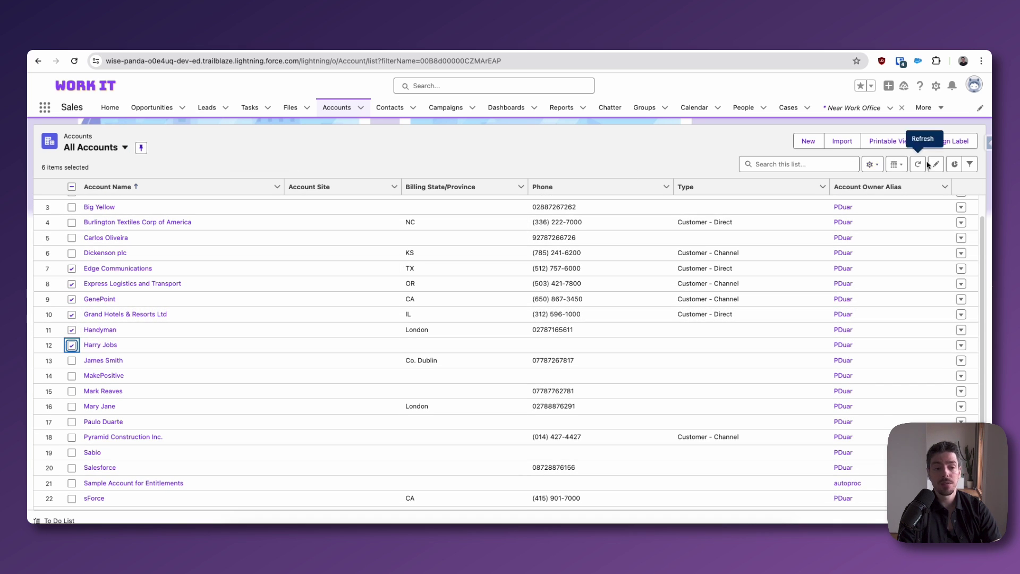
- Assign the Near Work Office label to the six selected accounts and save
{"action": "left_click", "coordinate": [955, 142]}
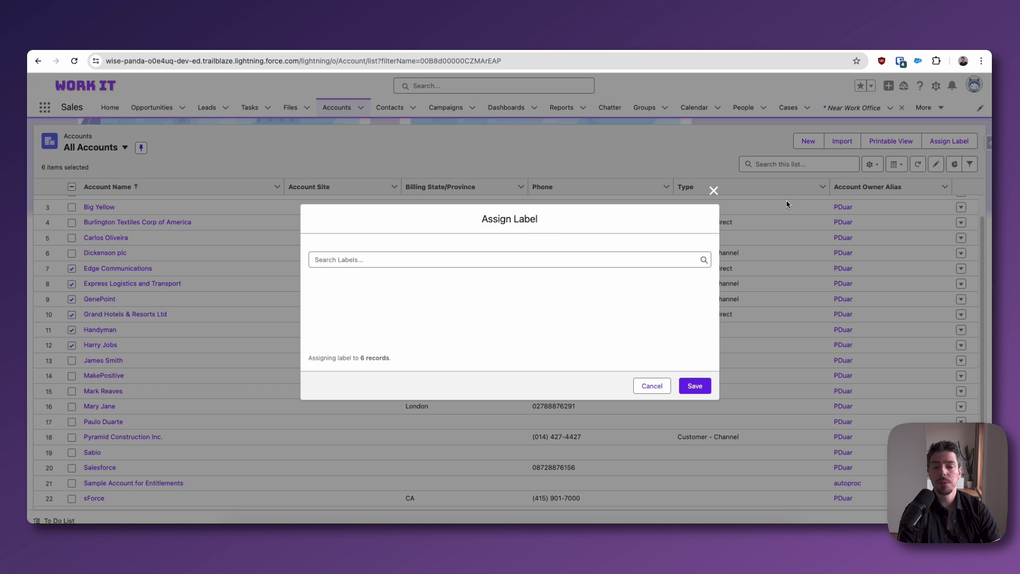
{"action": "left_click", "coordinate": [488, 262]}
{"action": "type", "text": "near"}
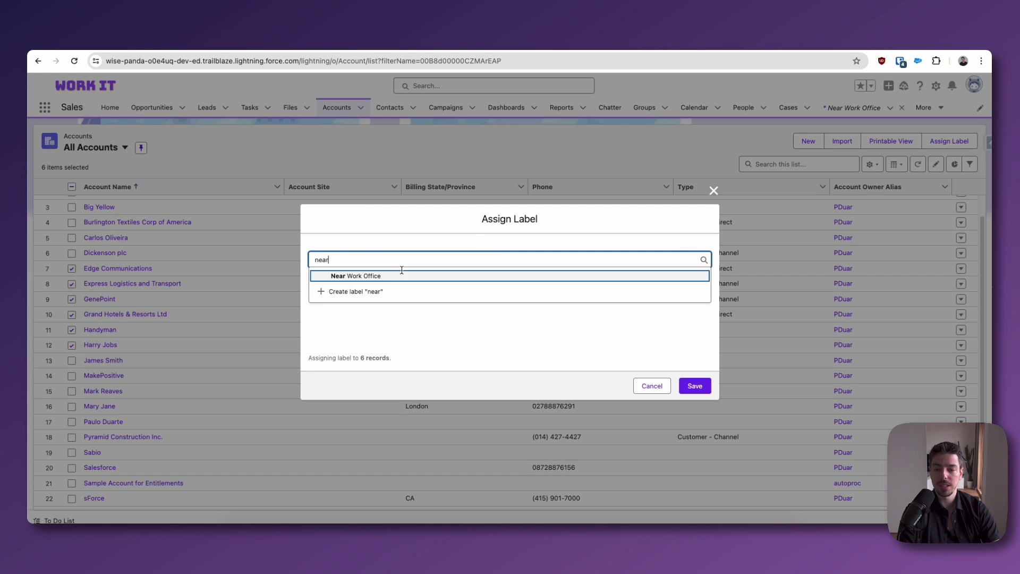
{"action": "left_click", "coordinate": [388, 275]}
{"action": "left_click", "coordinate": [684, 384]}
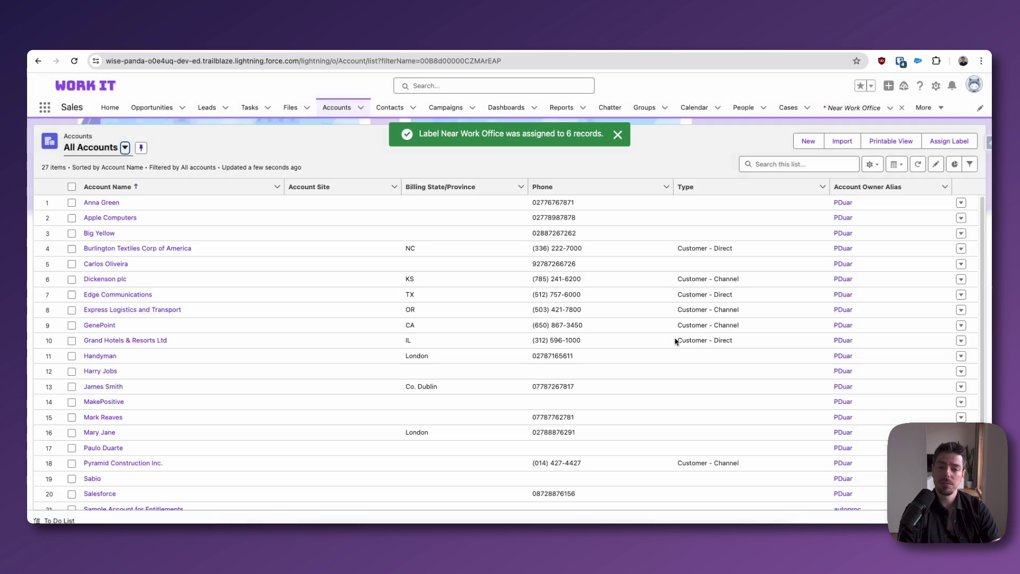
- View the Near Work Office label's details, then log in as Basic User via Salesforce Inspector Reloaded
{"action": "left_click", "coordinate": [847, 108]}
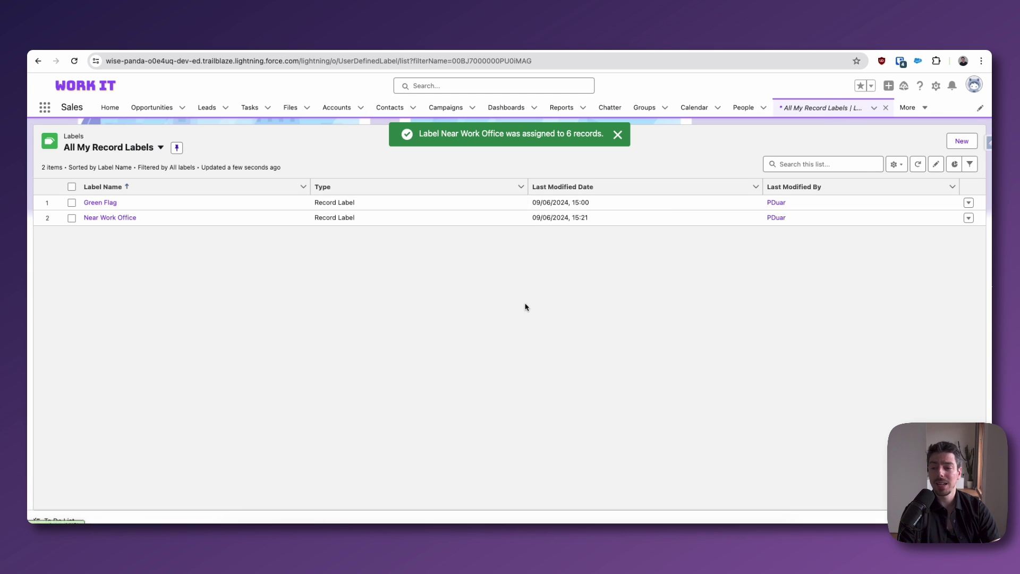
{"action": "left_click", "coordinate": [127, 228]}
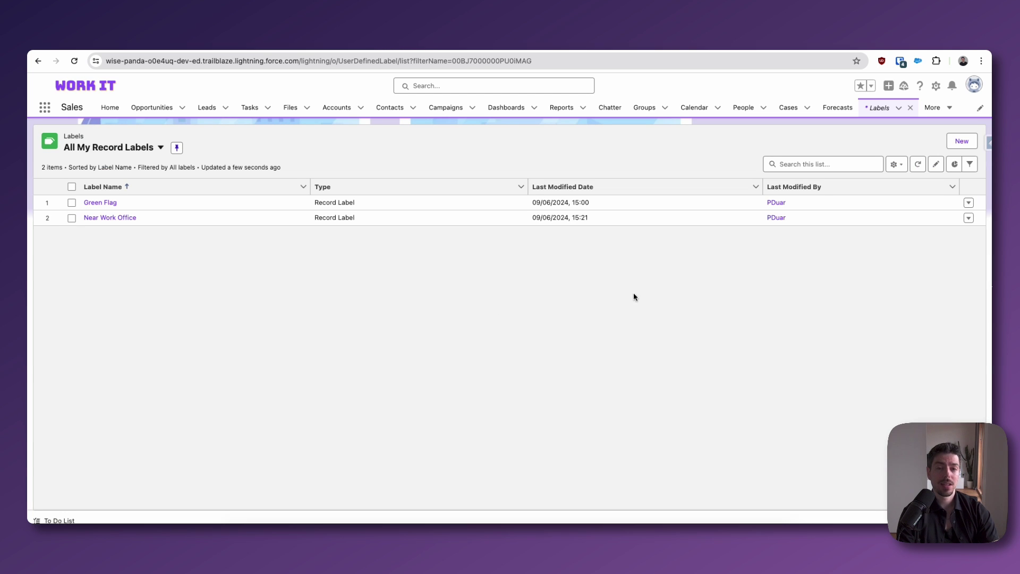
{"action": "left_click", "coordinate": [986, 149]}
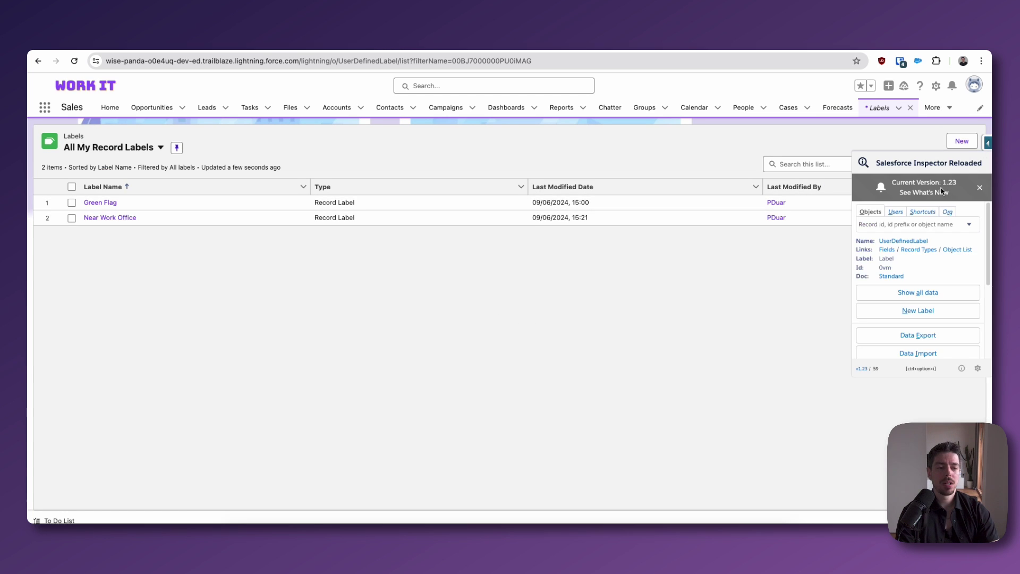
{"action": "left_click", "coordinate": [897, 212]}
{"action": "type", "text": "basic"}
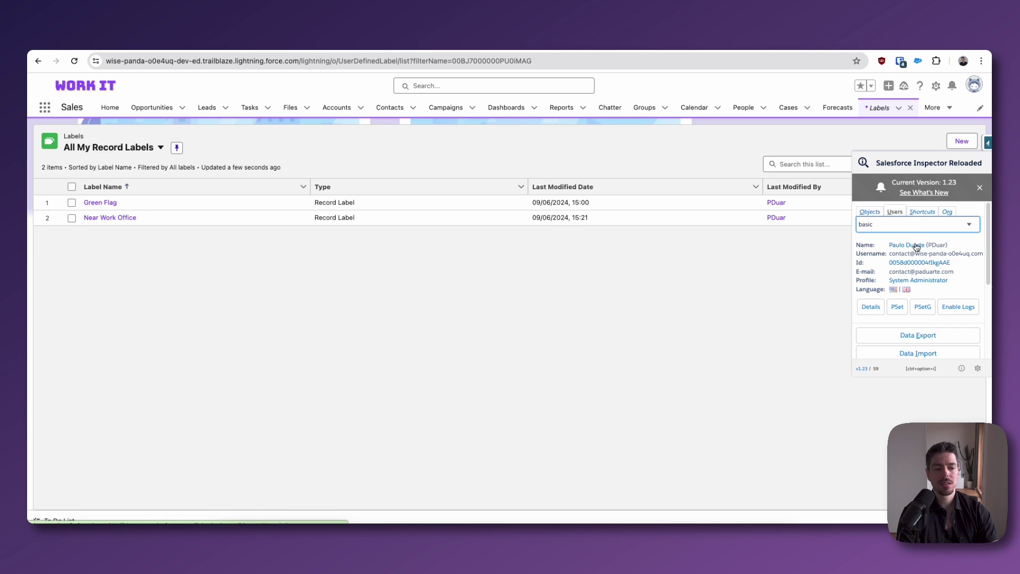
{"action": "left_click", "coordinate": [911, 265]}
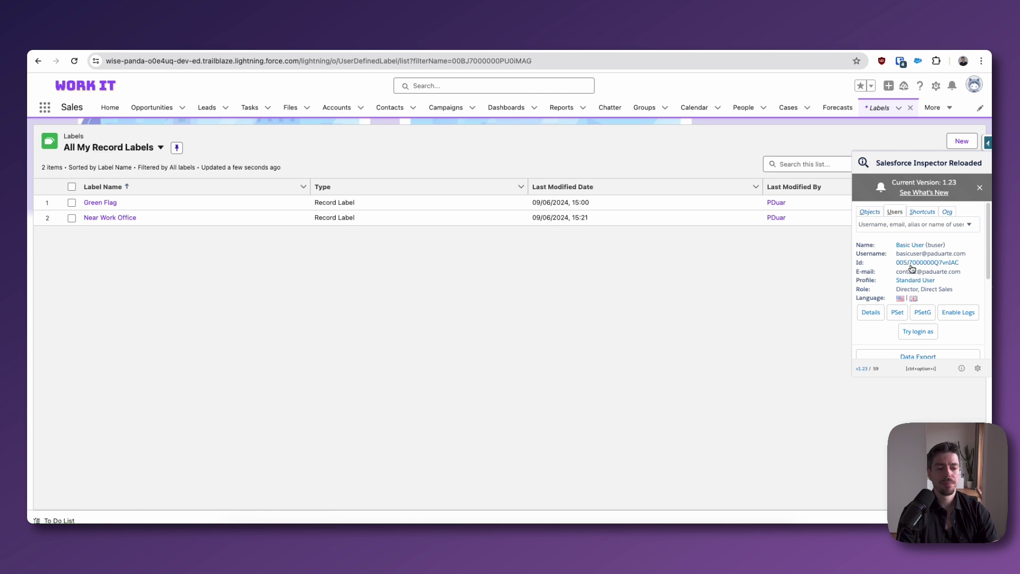
{"action": "left_click", "coordinate": [927, 331]}
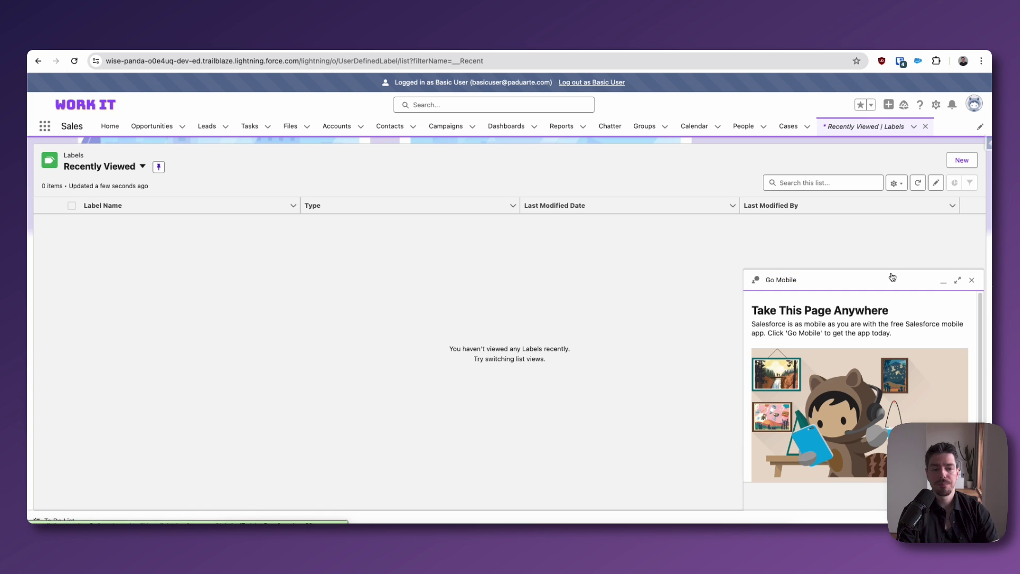
- Dismiss Go Mobile, check the All Labels and All My Record Labels views, and pin the latter
{"action": "left_click", "coordinate": [971, 280]}
{"action": "left_click", "coordinate": [142, 166]}
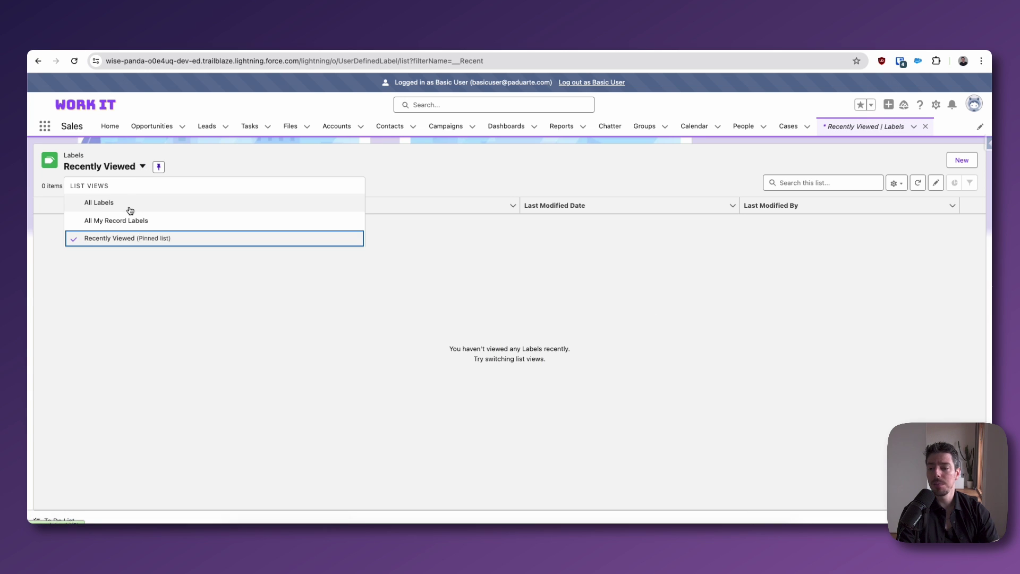
{"action": "left_click", "coordinate": [130, 208]}
{"action": "left_click", "coordinate": [112, 167]}
{"action": "left_click", "coordinate": [116, 220]}
{"action": "left_click", "coordinate": [176, 167]}
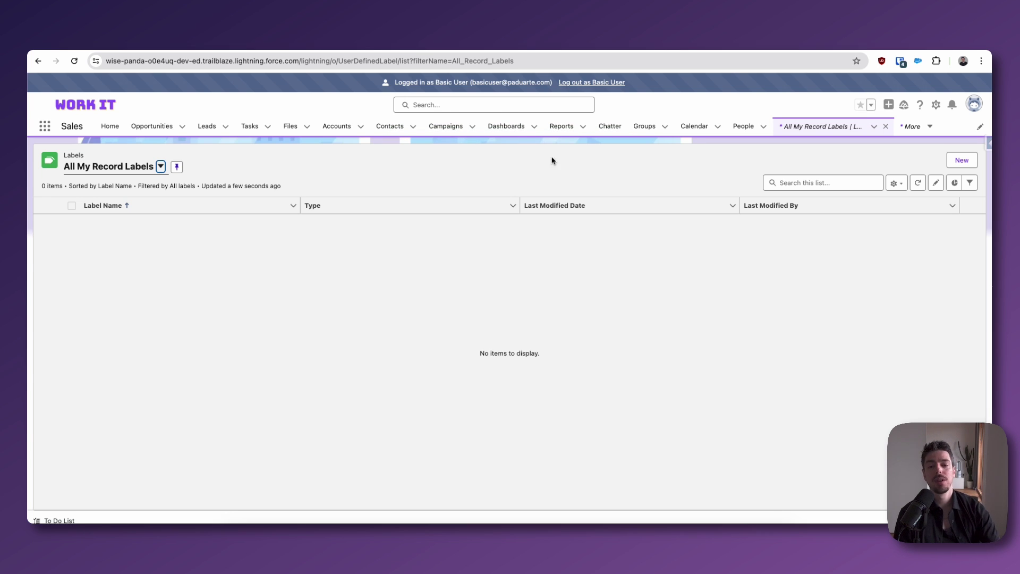
- Open the first account from the All Accounts list to check its labels
{"action": "left_click", "coordinate": [341, 132]}
{"action": "left_click", "coordinate": [141, 166]}
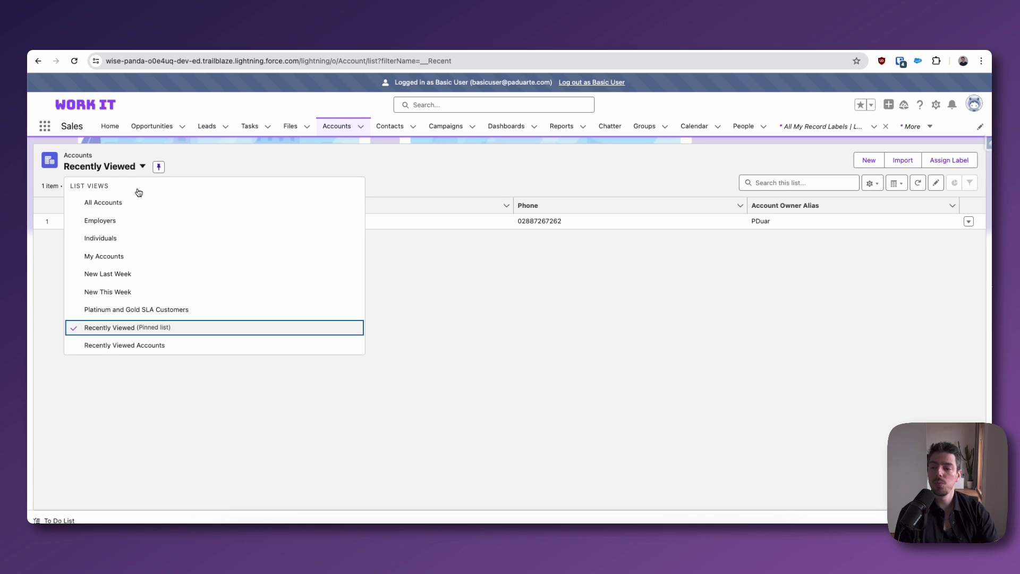
{"action": "left_click", "coordinate": [138, 204]}
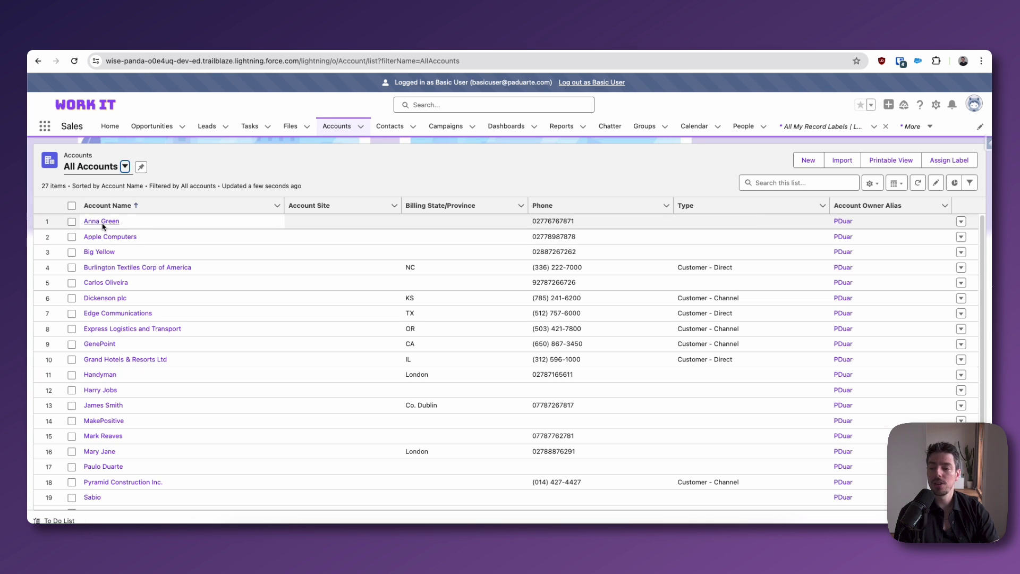
{"action": "left_click", "coordinate": [106, 226]}
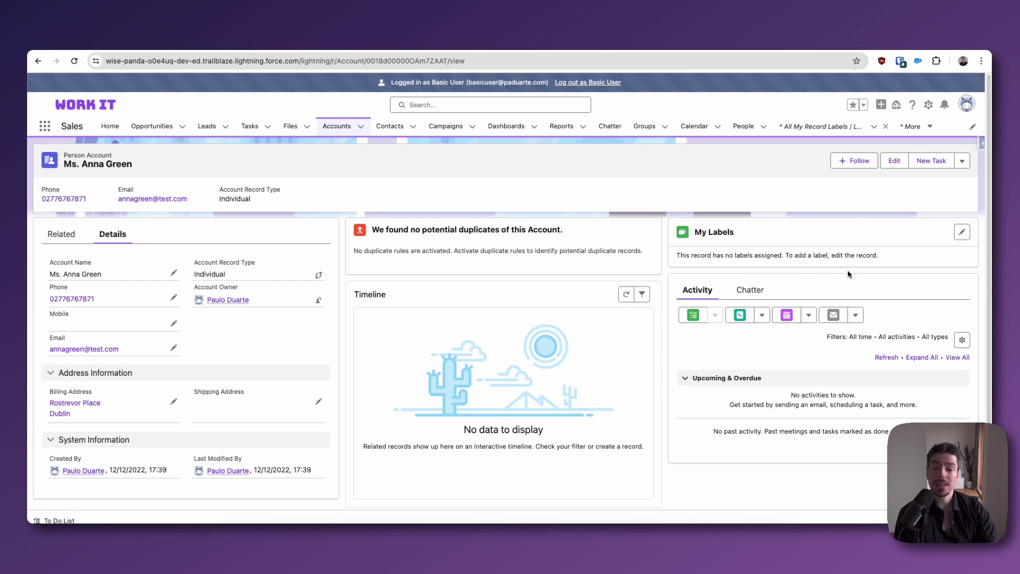